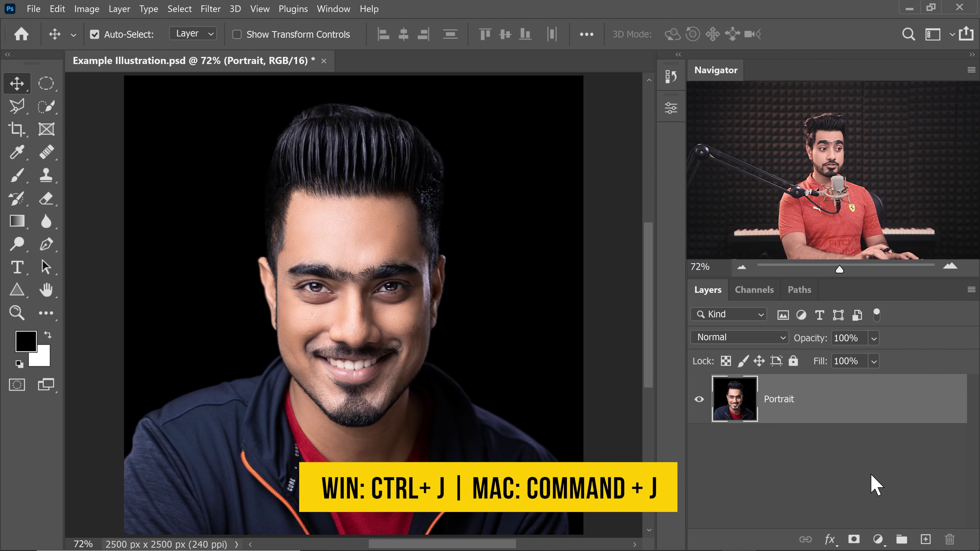
Duplicate the Portrait layer and name the copy Cutout
key(ctrl+j)
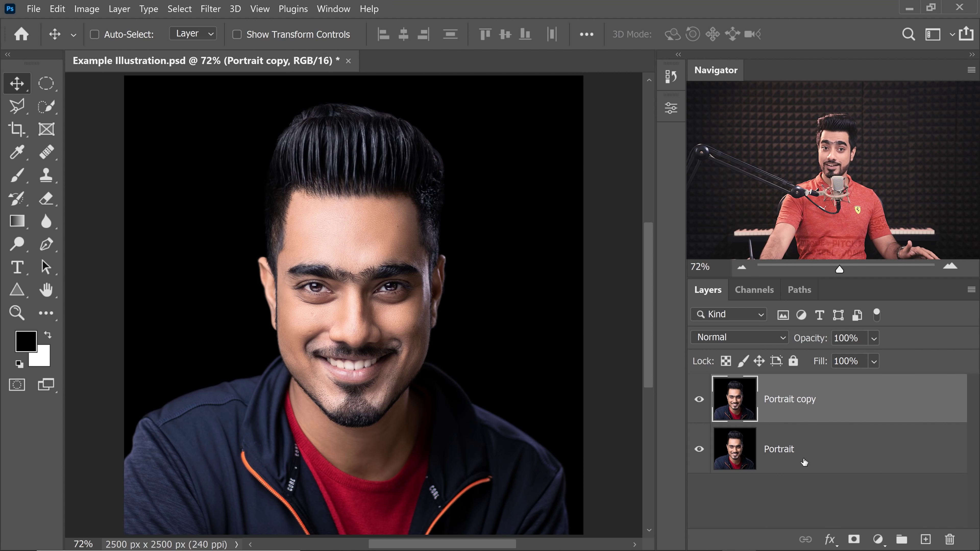
double_click(786, 401)
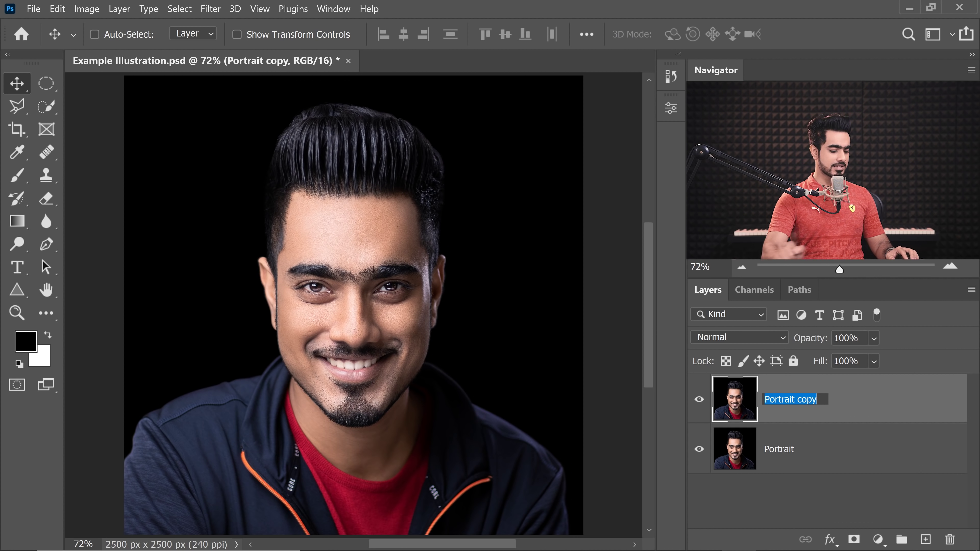
text(Cutout)
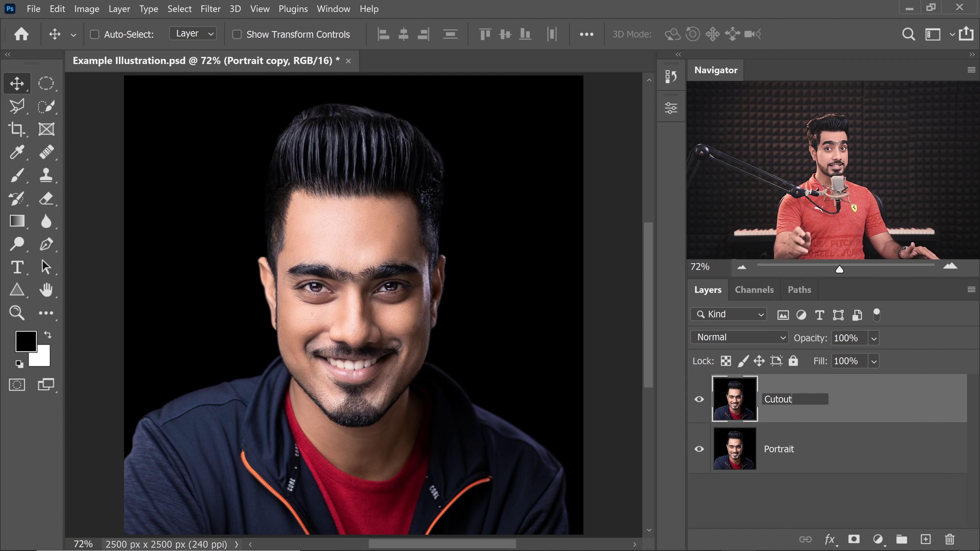
key(Return)
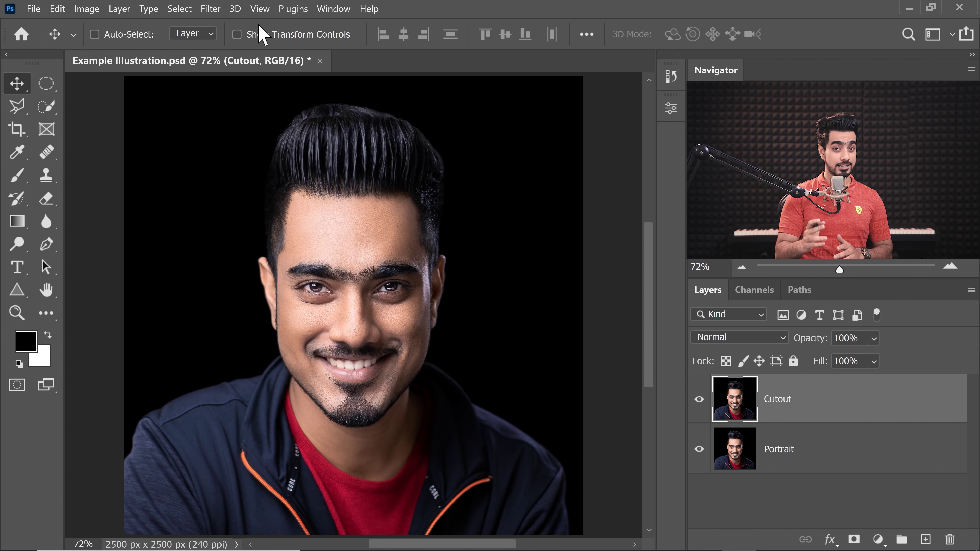
Convert the Cutout layer to a smart object for editable smart filters
click(210, 8)
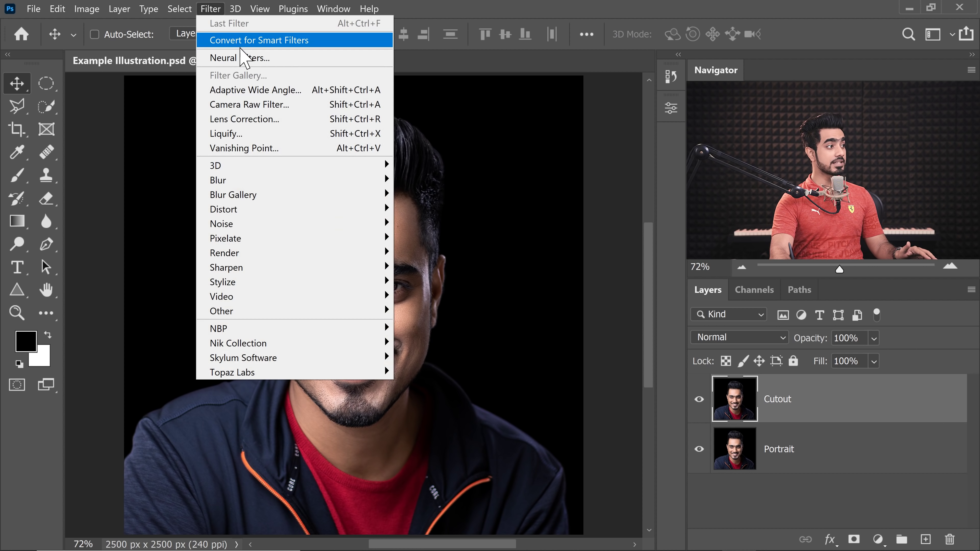
click(251, 41)
click(582, 246)
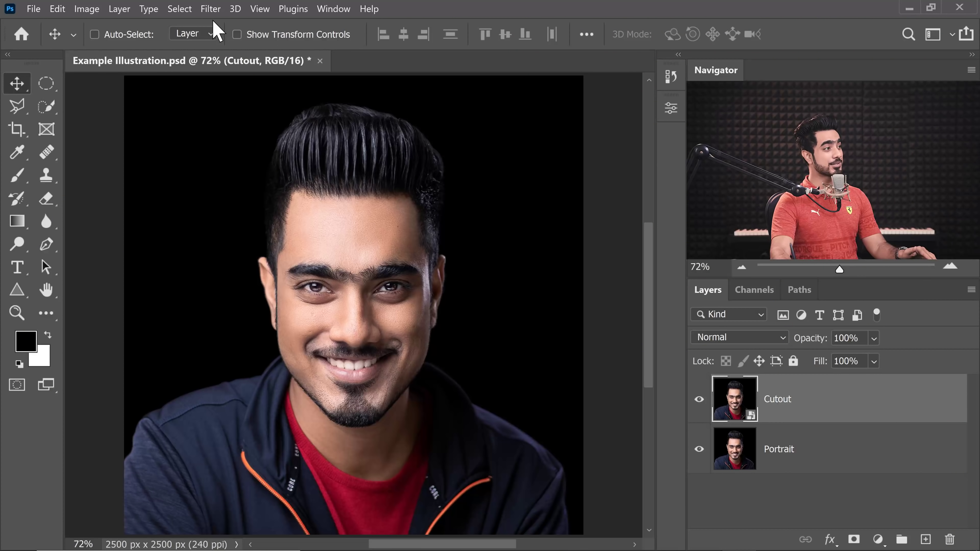
Change the document's color depth to 8 Bits/Channel so the Filter Gallery can be used
click(212, 9)
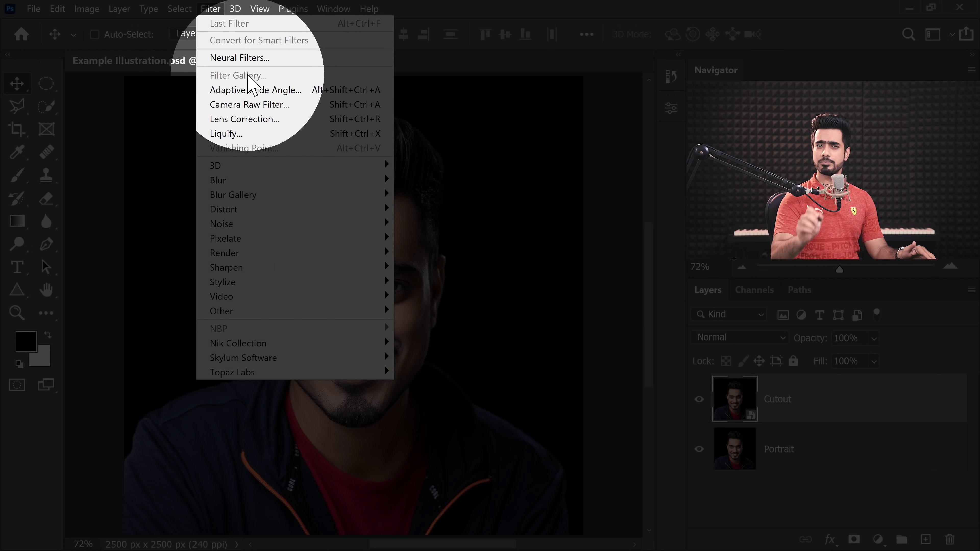
click(212, 9)
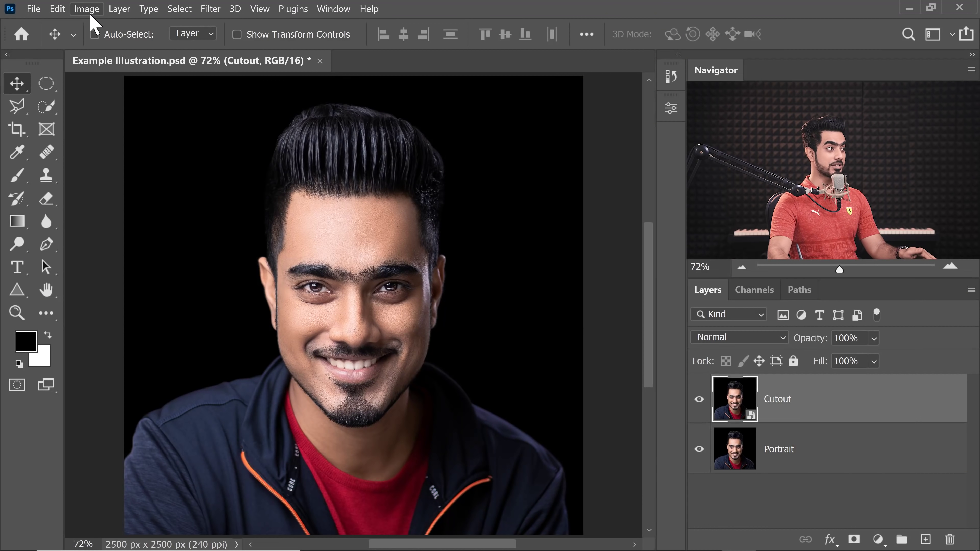
click(91, 15)
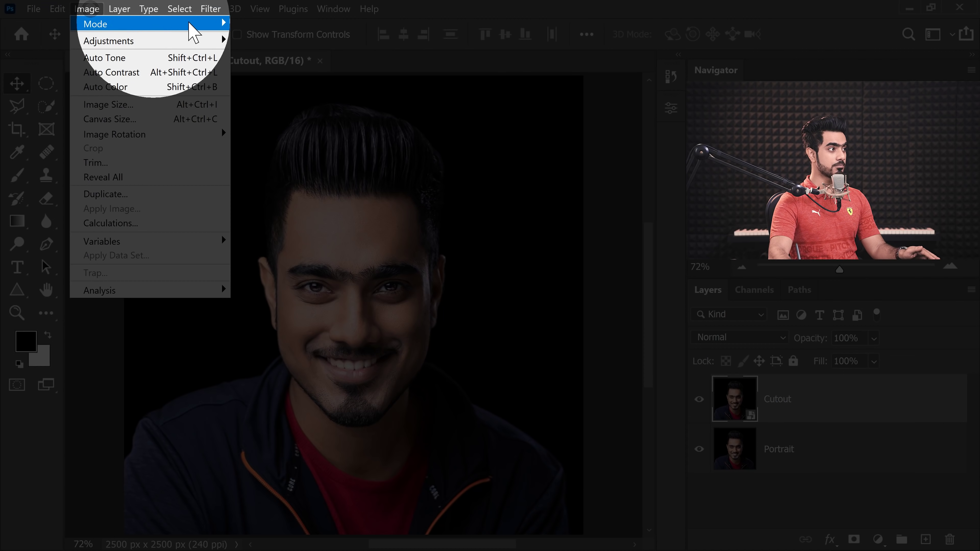
mouse_move(193, 24)
click(270, 142)
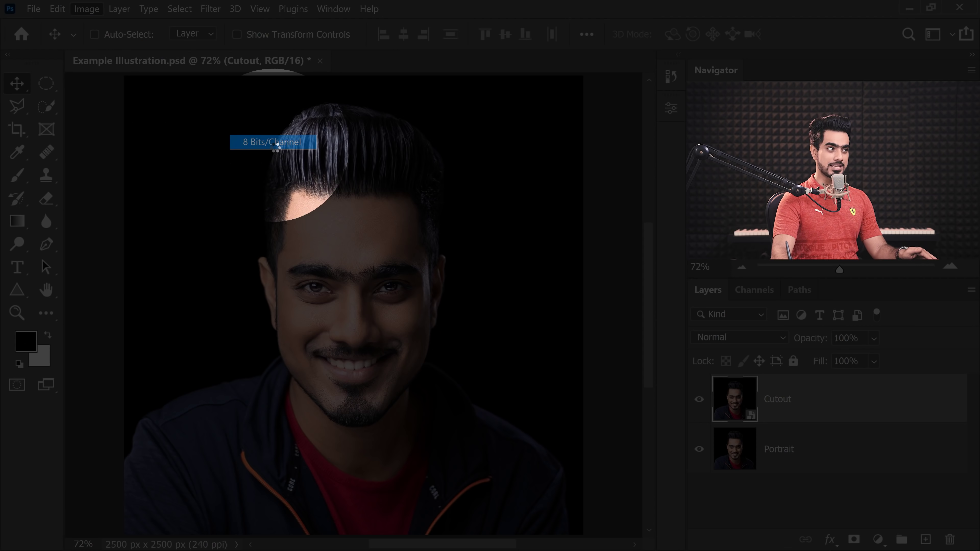
Open the Filter Gallery for the Cutout layer and choose the Artistic Cutout filter
click(211, 9)
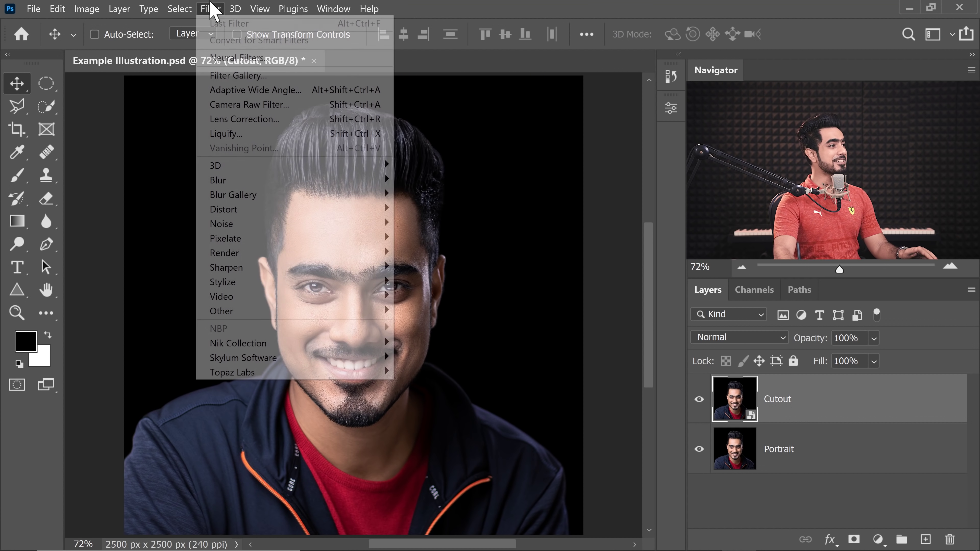
click(235, 76)
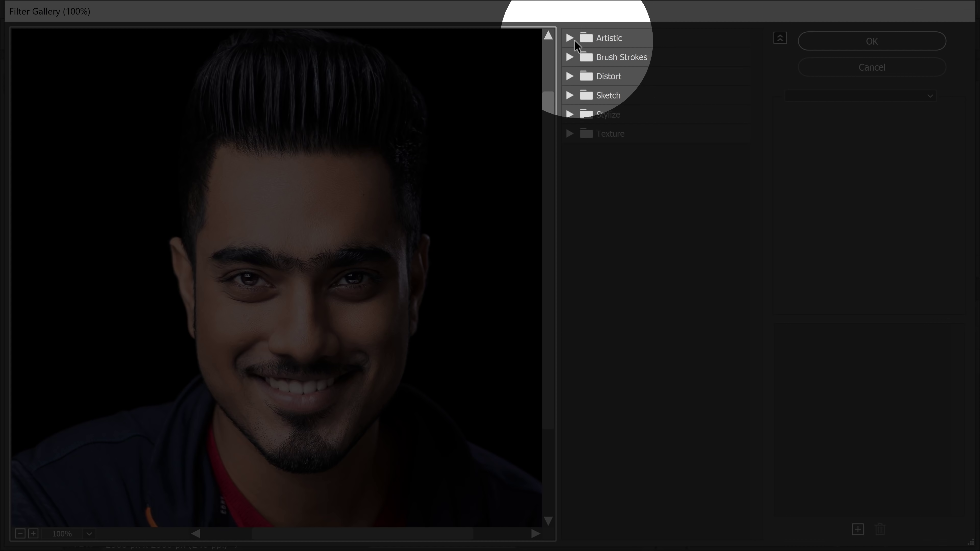
click(574, 39)
click(660, 70)
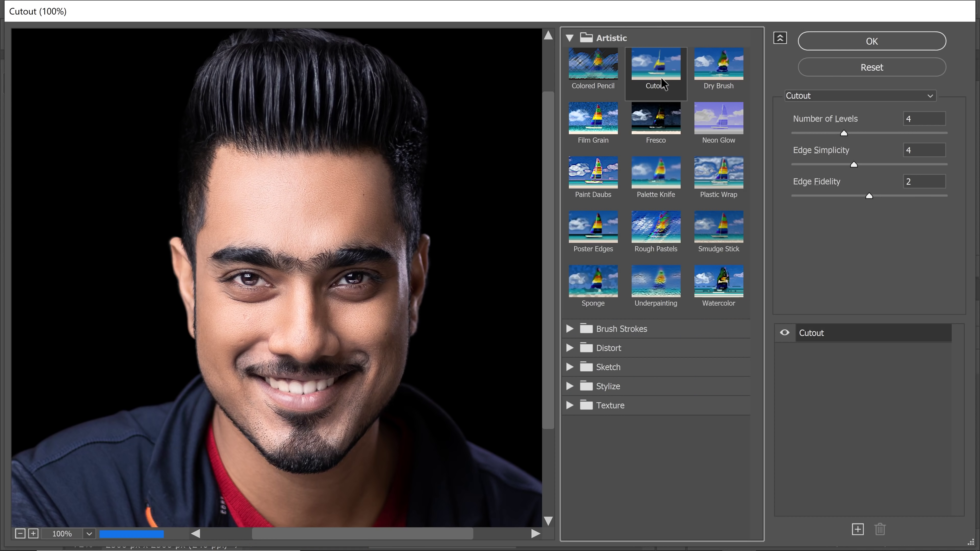
Try the Cutout filter's Number of Levels at 2, 5 and 8
click(848, 129)
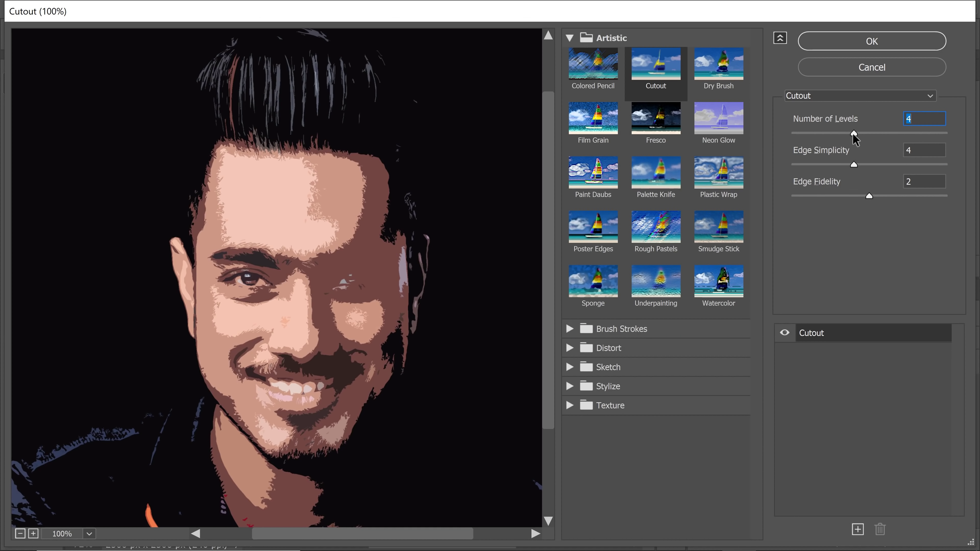
drag(811, 140, 792, 141)
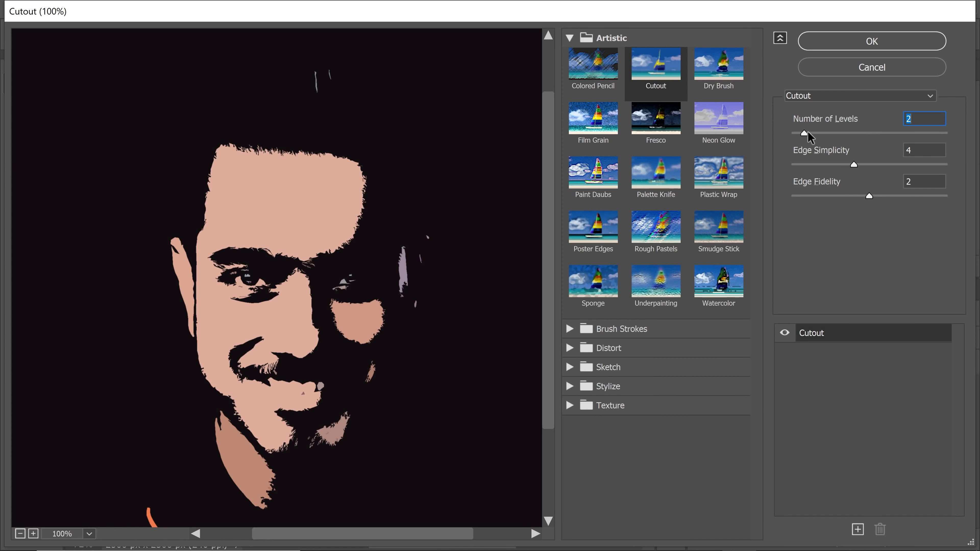
drag(809, 134, 864, 137)
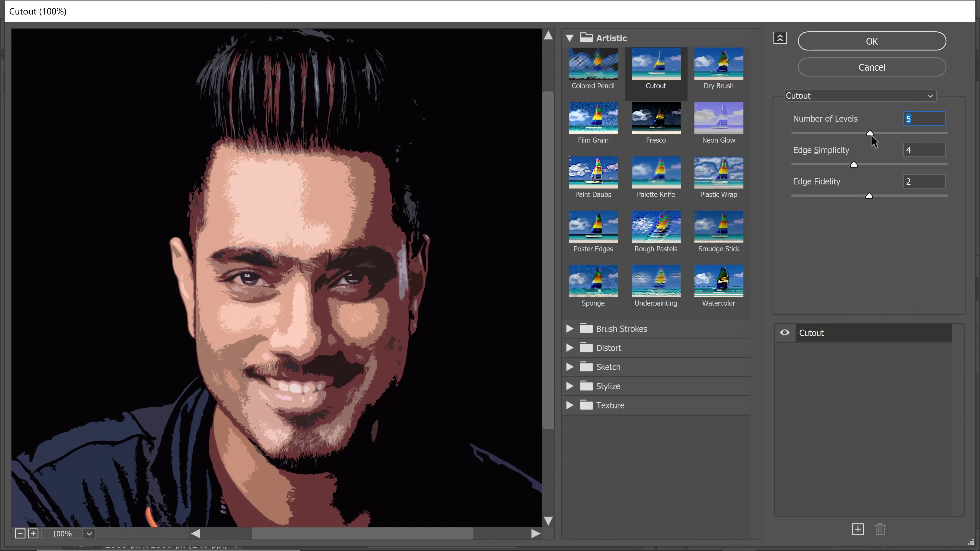
drag(879, 133, 963, 137)
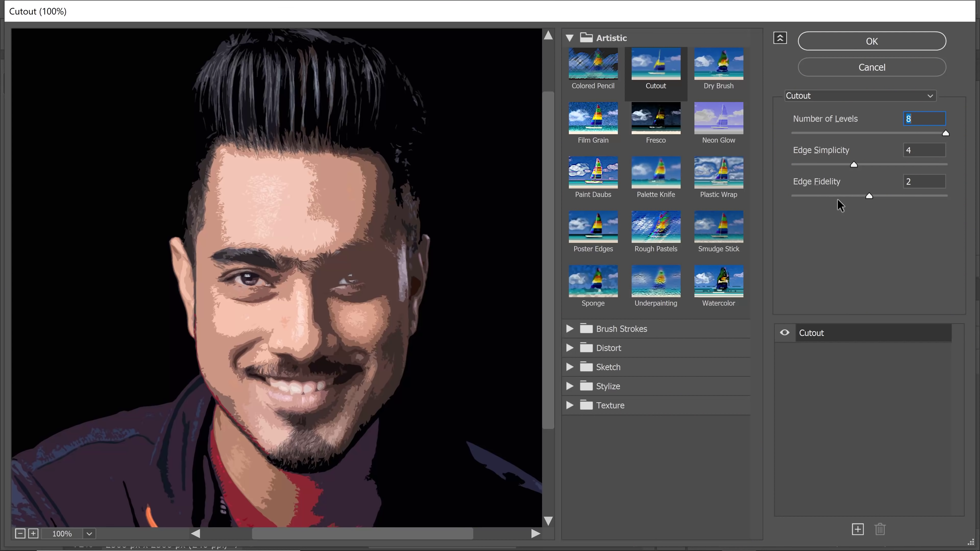
Set the Cutout filter's Edge Fidelity to 1, Edge Simplicity to 7 and Number of Levels to 7, and apply it
drag(870, 197, 962, 197)
drag(941, 198, 867, 200)
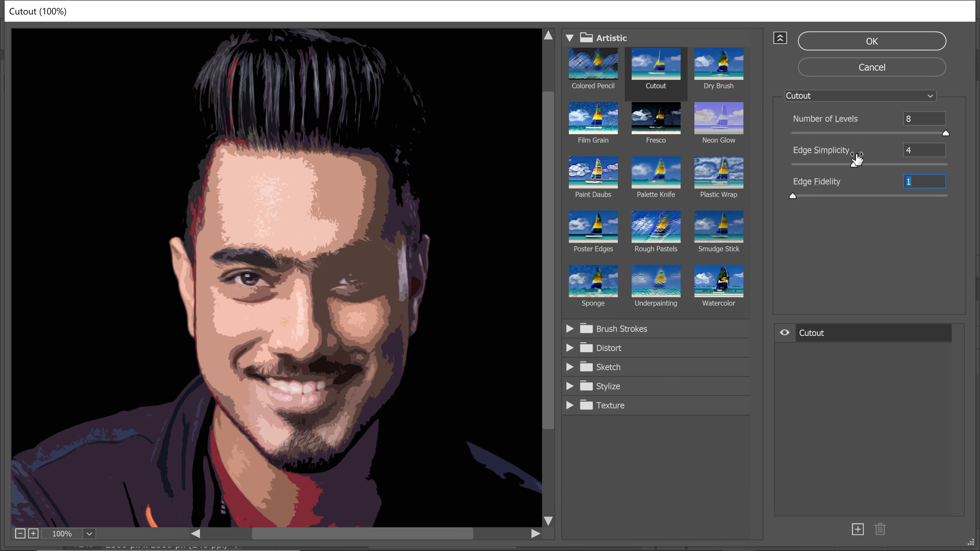
drag(854, 165, 864, 164)
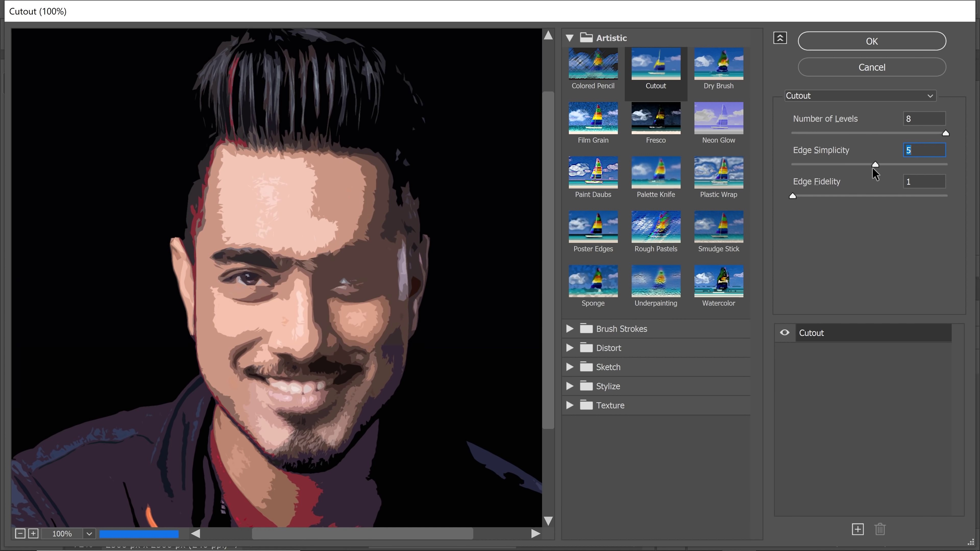
drag(876, 166, 891, 167)
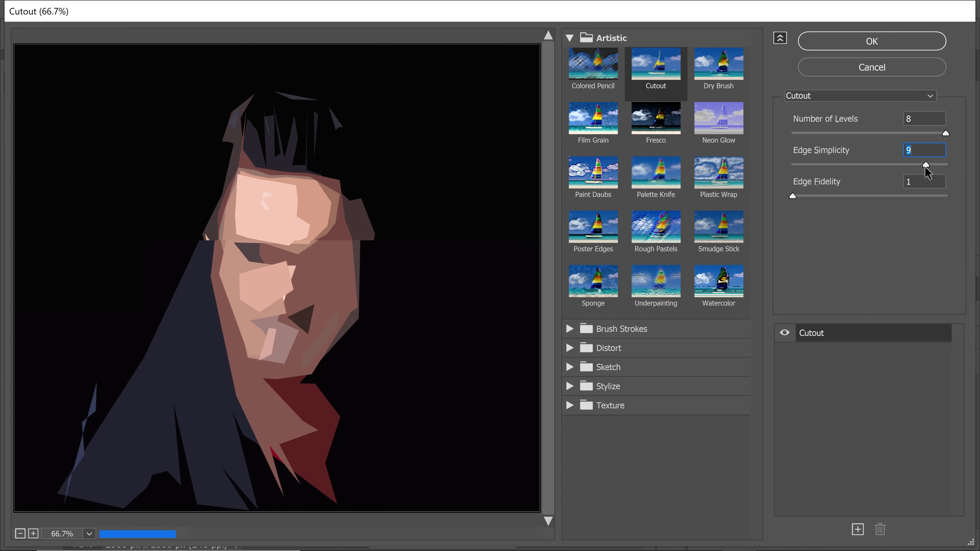
drag(926, 166, 920, 166)
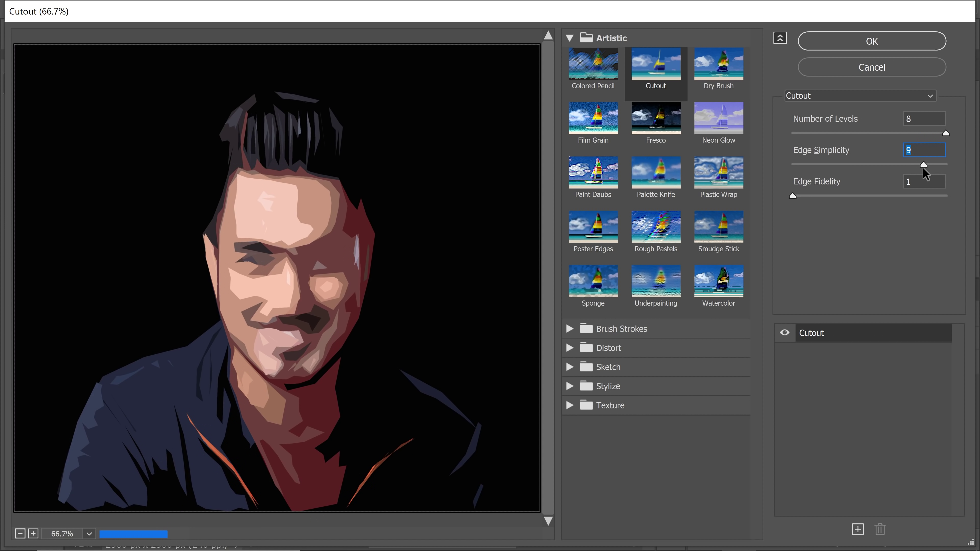
drag(922, 167, 915, 168)
click(945, 133)
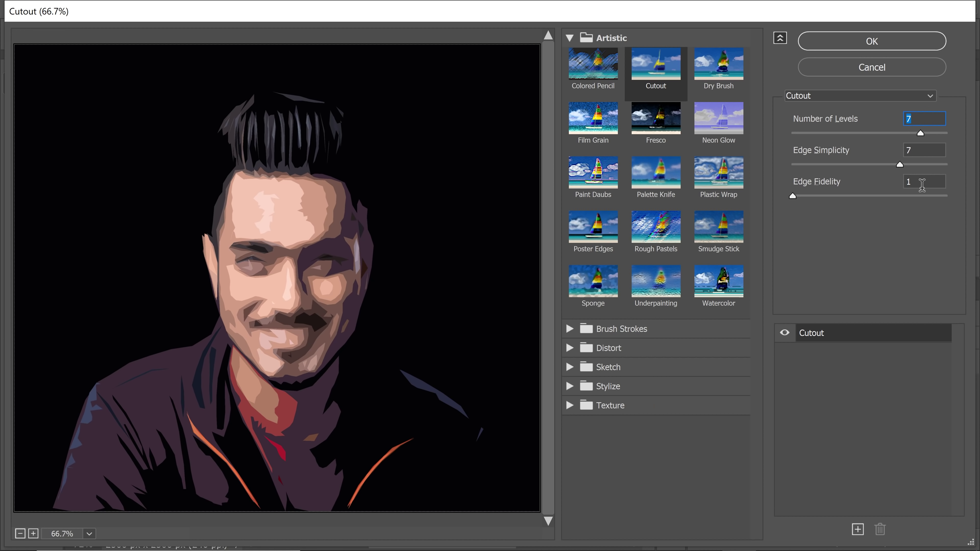
click(873, 42)
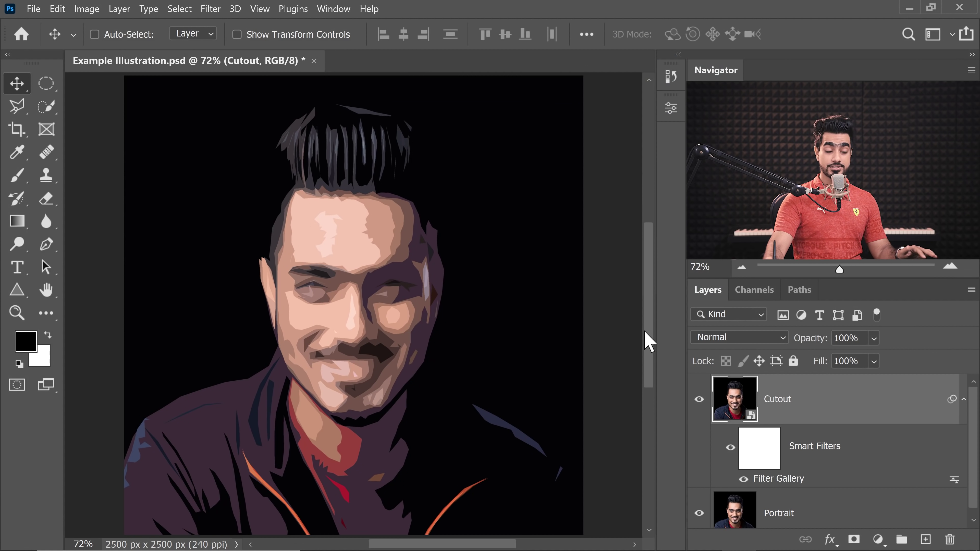
Rename the Cutout layer to Cutout1 and duplicate it as a layer named Cutout2
double_click(798, 402)
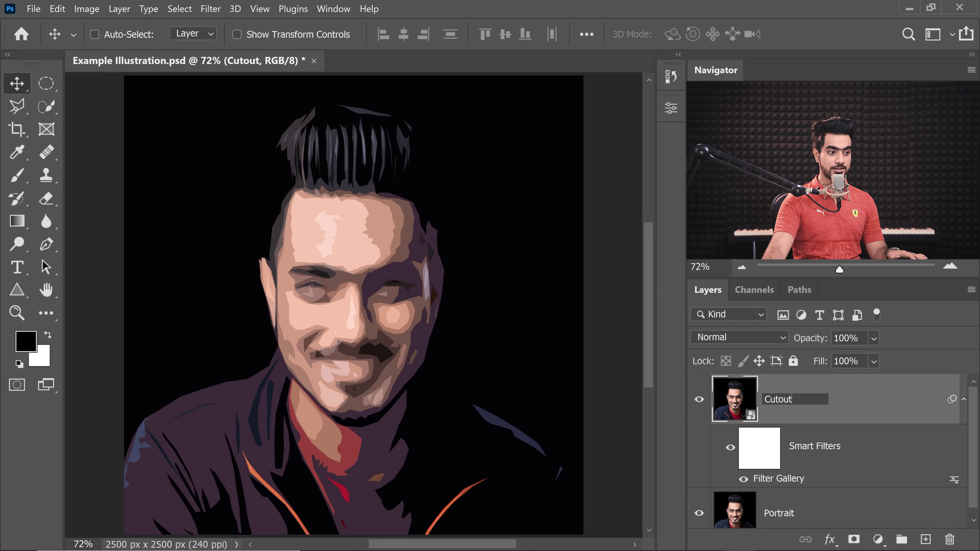
key(Return)
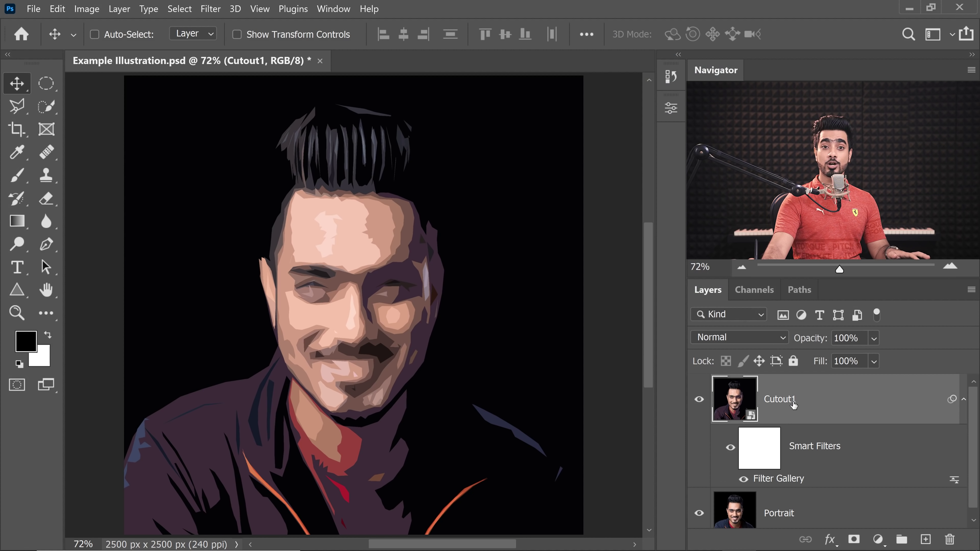
key(ctrl)
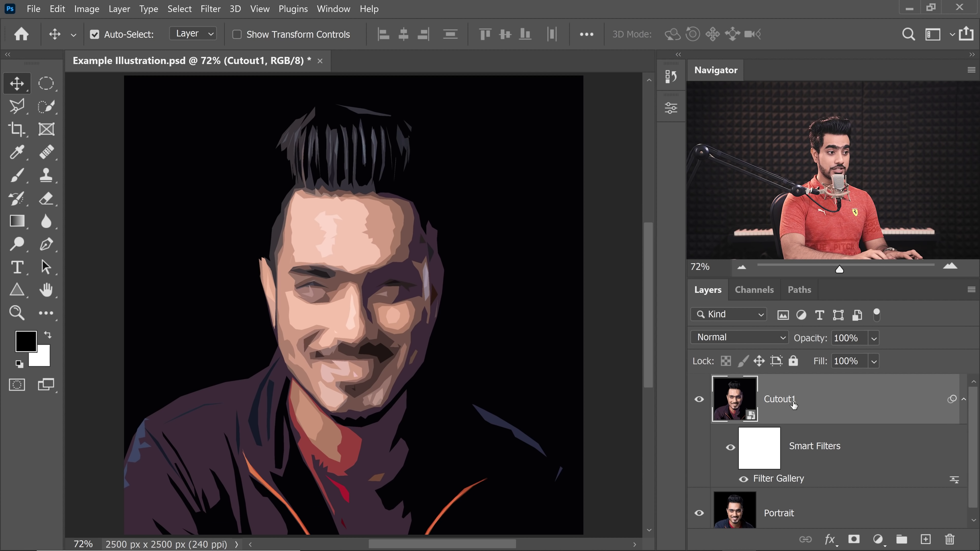
key(ctrl+j)
double_click(801, 399)
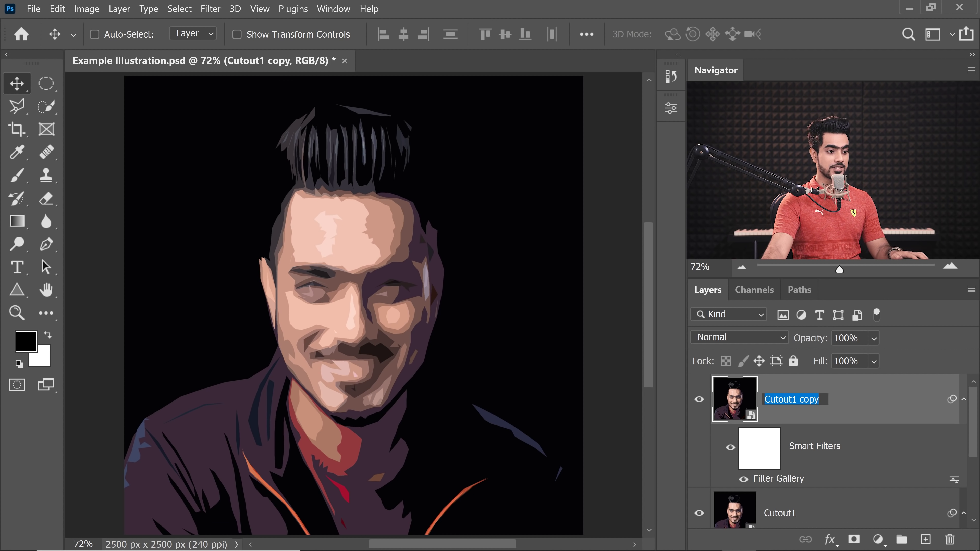
key(Return)
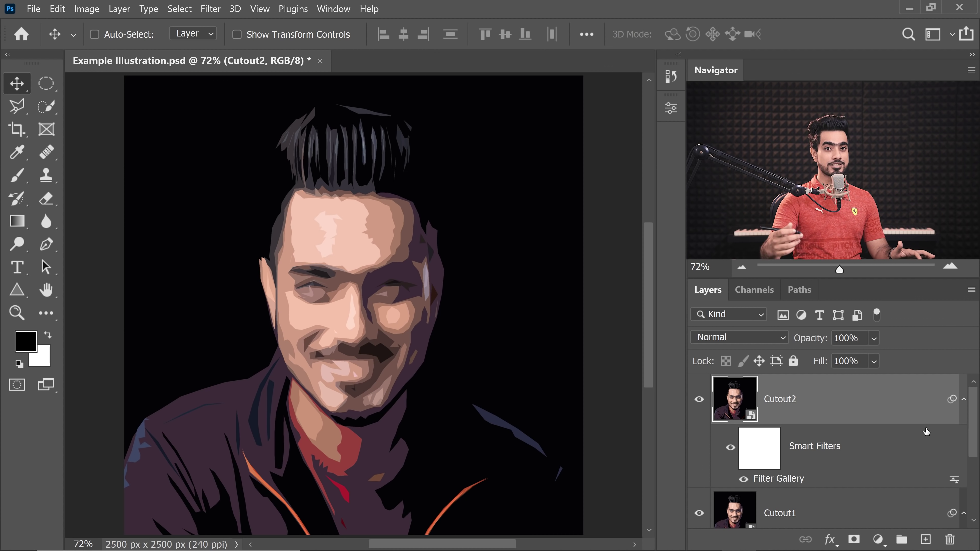
Edit the Filter Gallery smart filter on Cutout2, setting Edge Simplicity to 6, and apply it
double_click(788, 481)
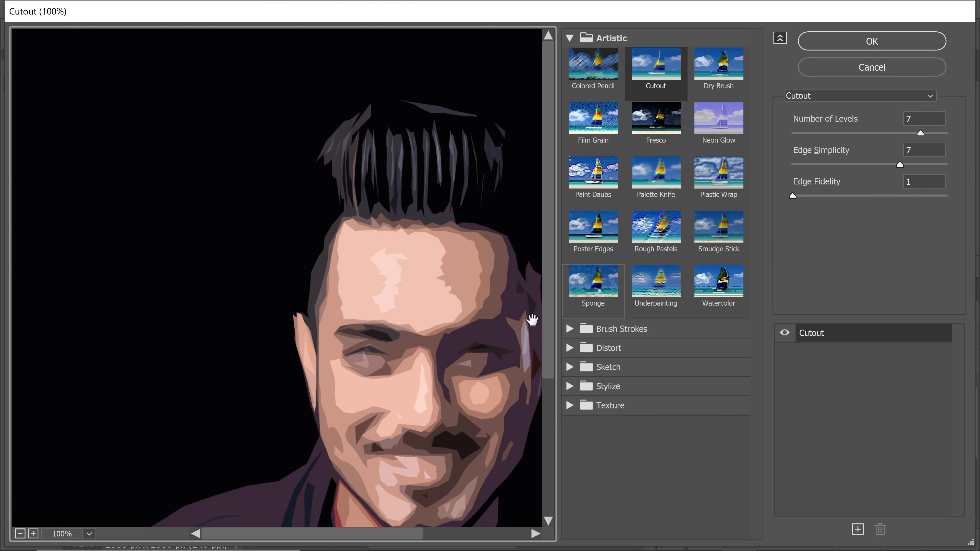
drag(431, 379, 353, 279)
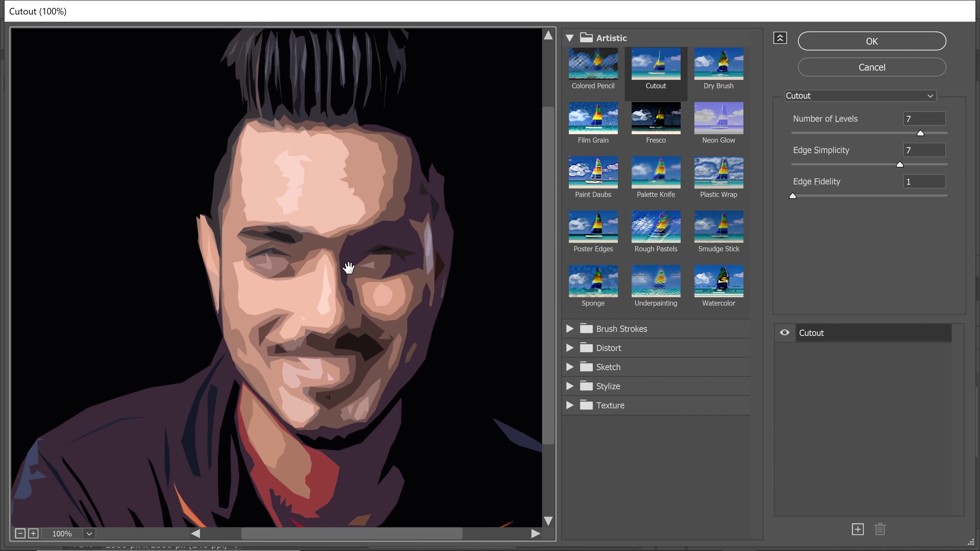
alt+click(349, 269)
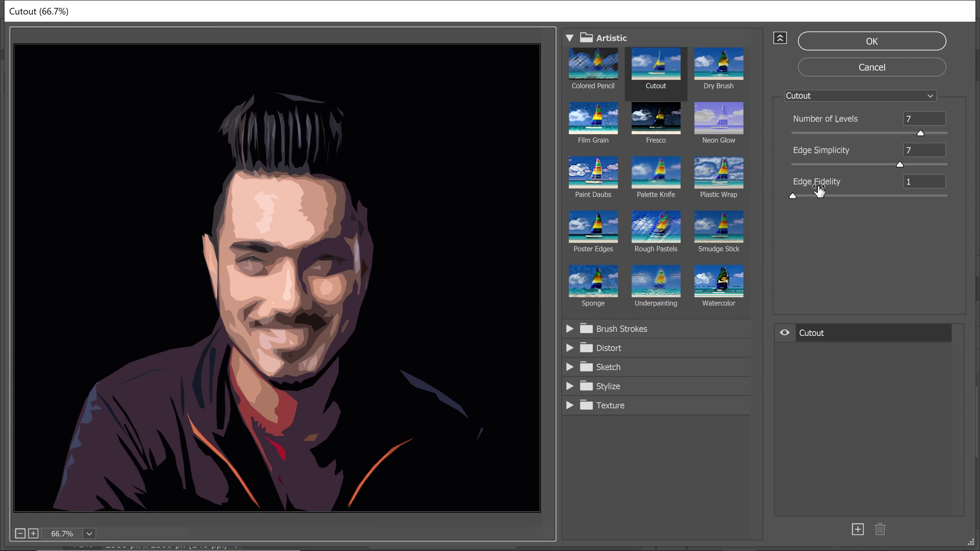
drag(898, 166, 887, 166)
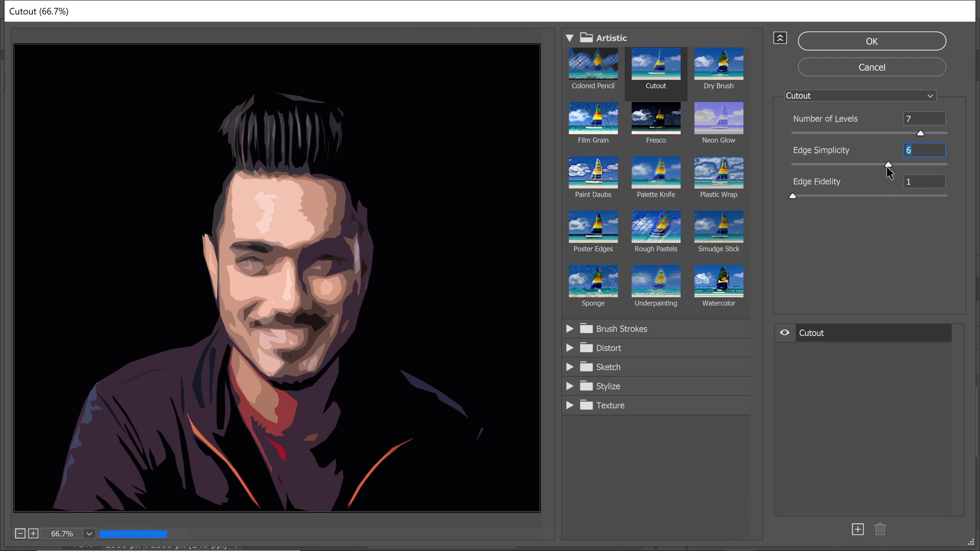
click(902, 146)
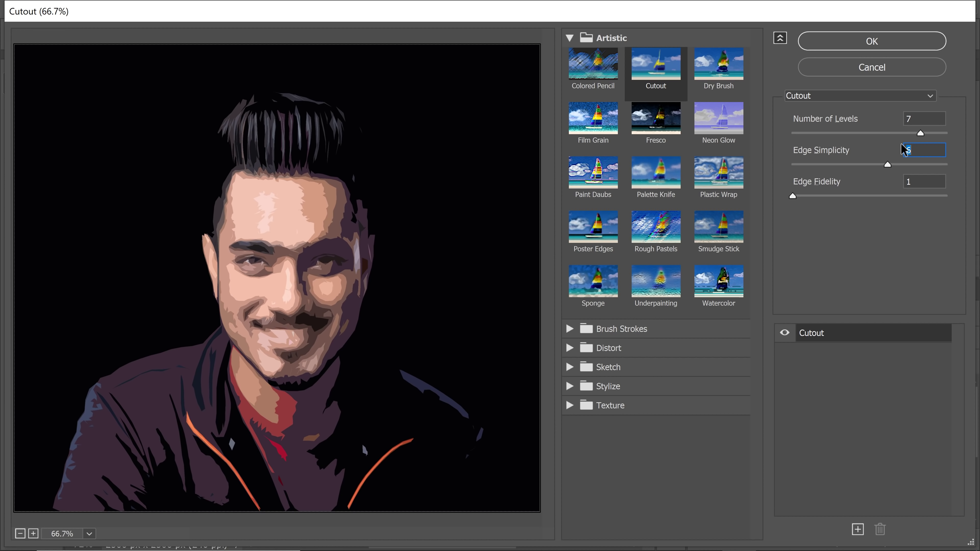
click(836, 46)
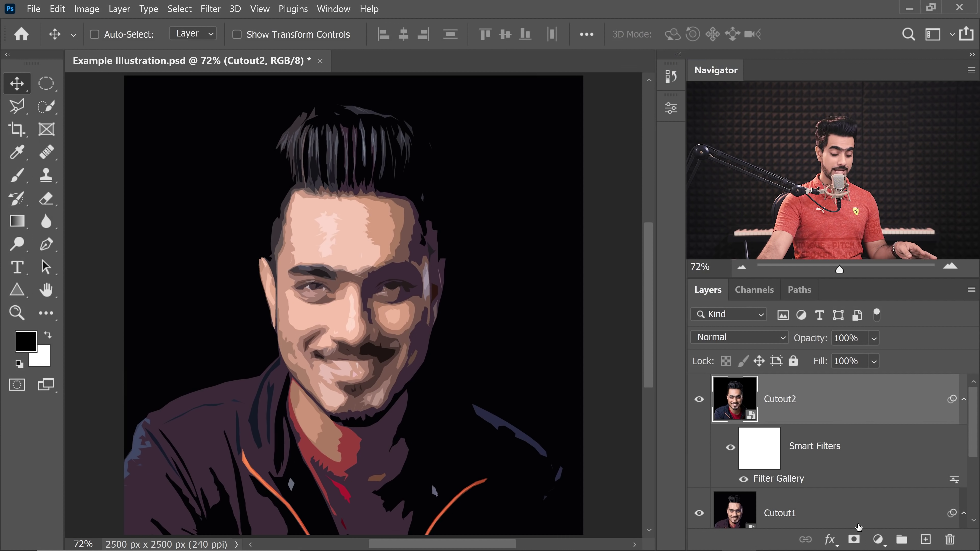
Add a black layer mask to Cutout2 that hides the whole layer
alt+click(854, 540)
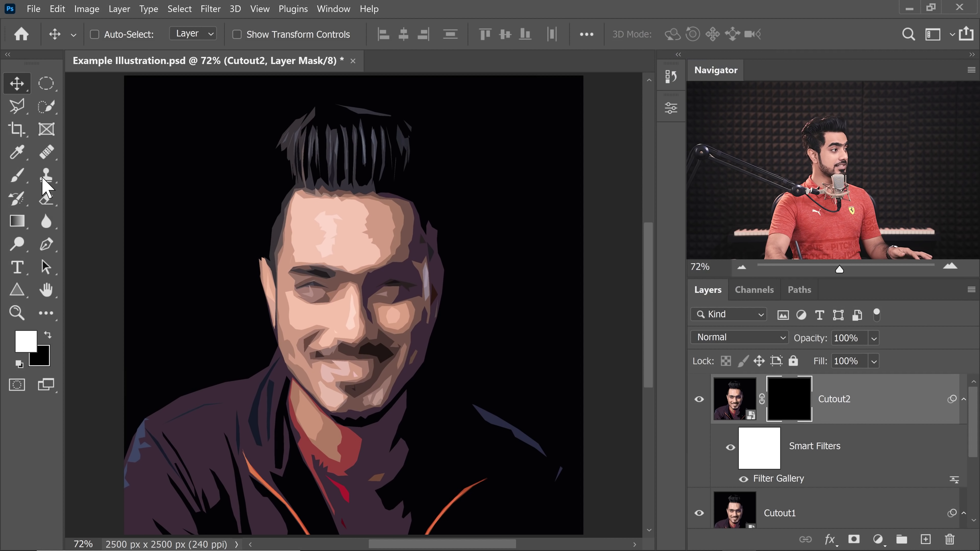
Switch to the Brush tool and choose the Soft Round preset at a size of about 214 px
key(b)
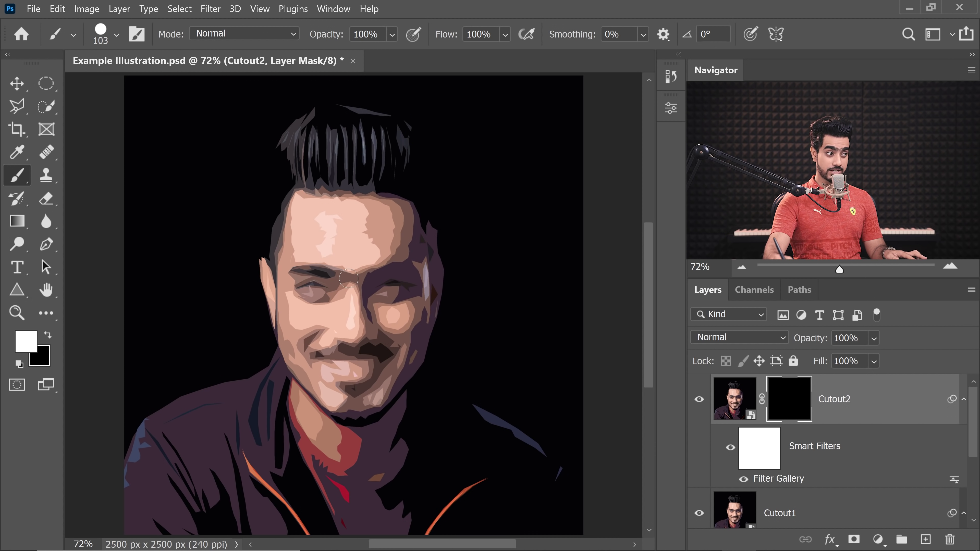
drag(369, 312, 402, 316)
click(117, 35)
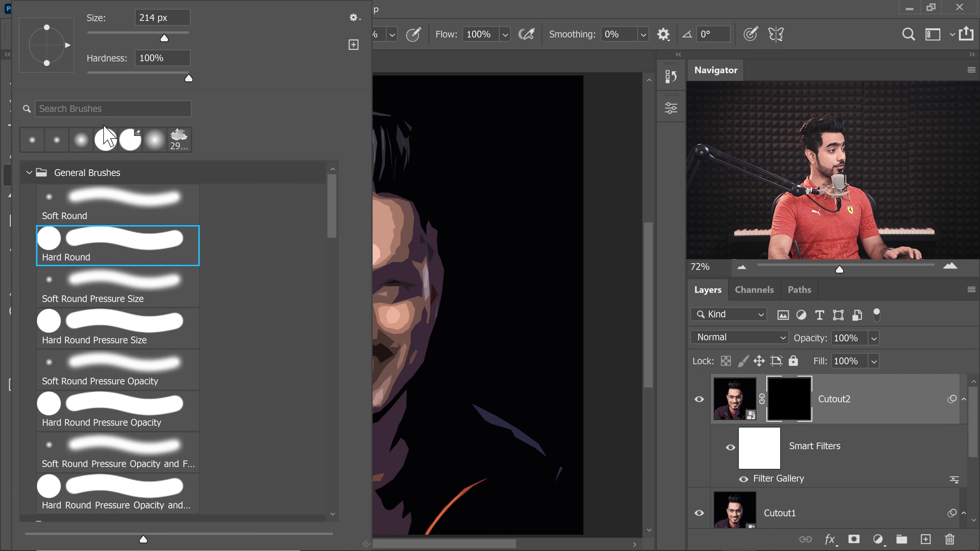
click(99, 202)
key(Return)
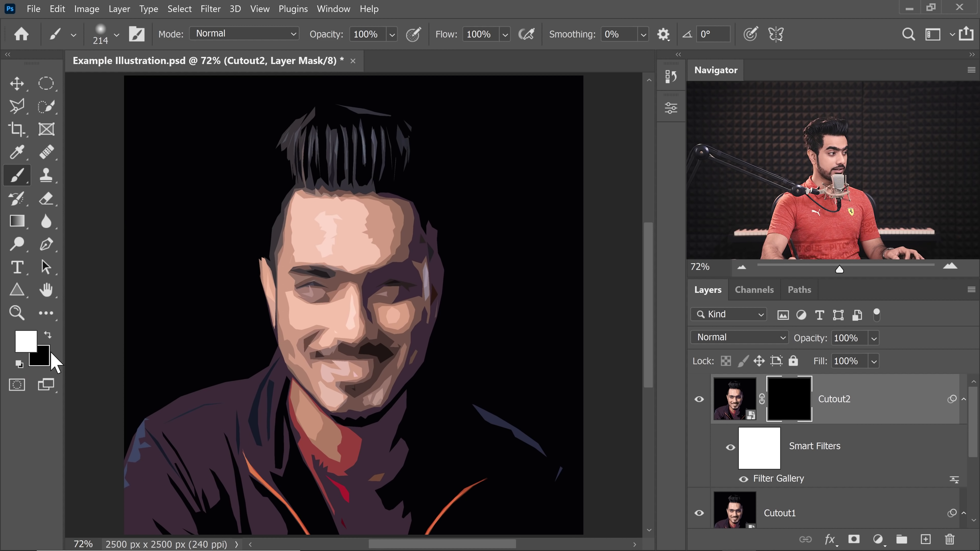
Paint white on Cutout2's mask over the jacket's shoulder and orange trim to reveal their detail, using a brush of about 187 px
drag(356, 430, 366, 438)
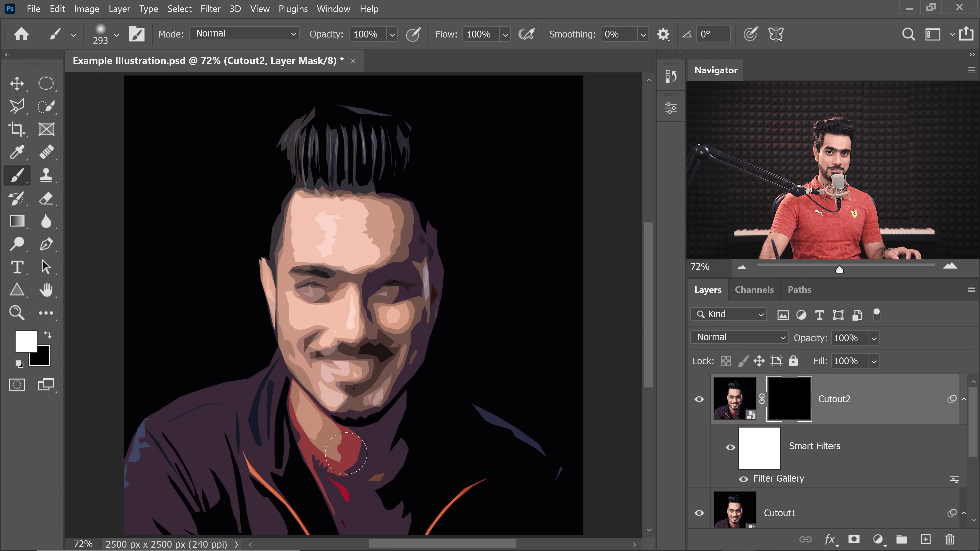
key(bracketleft)
key(bracketleft)
key(bracketleft)
key(bracketleft)
drag(255, 467, 135, 444)
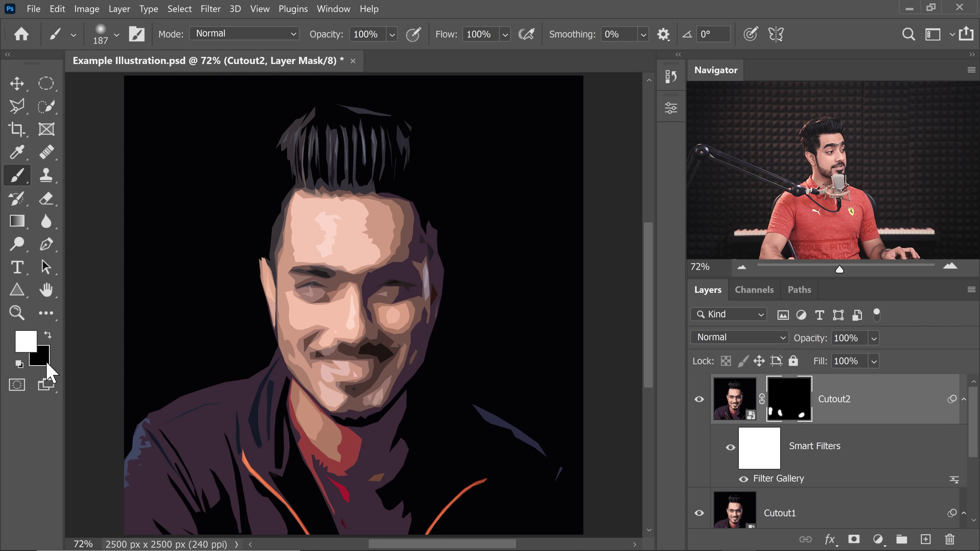
key(x)
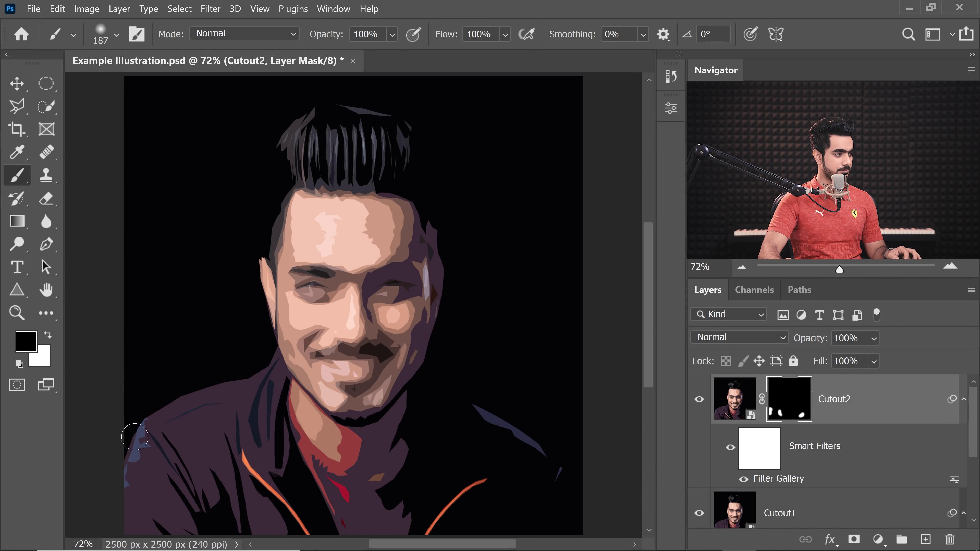
key(x)
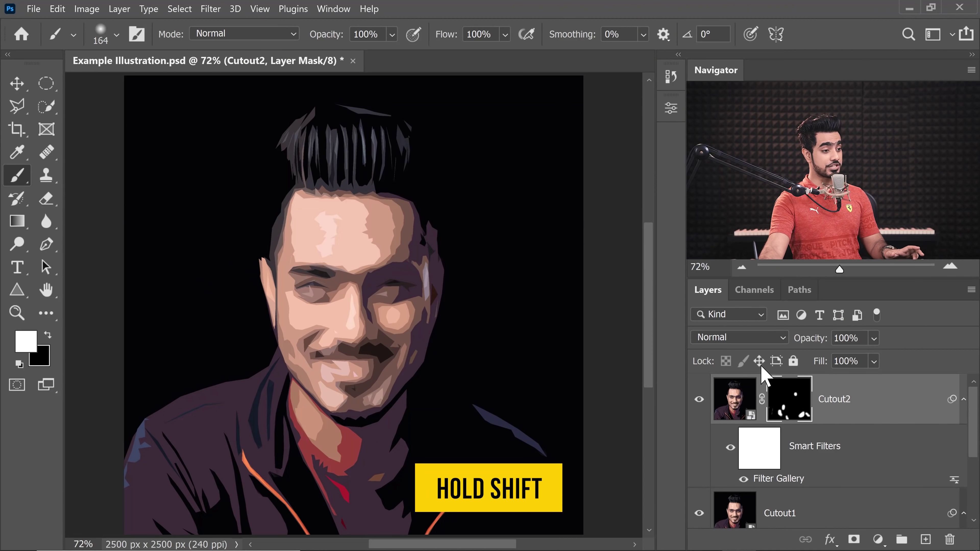
Compare Cutout2 without its mask, and paint white on the mask over the eyes, hair, ears and facial outline
shift+click(795, 409)
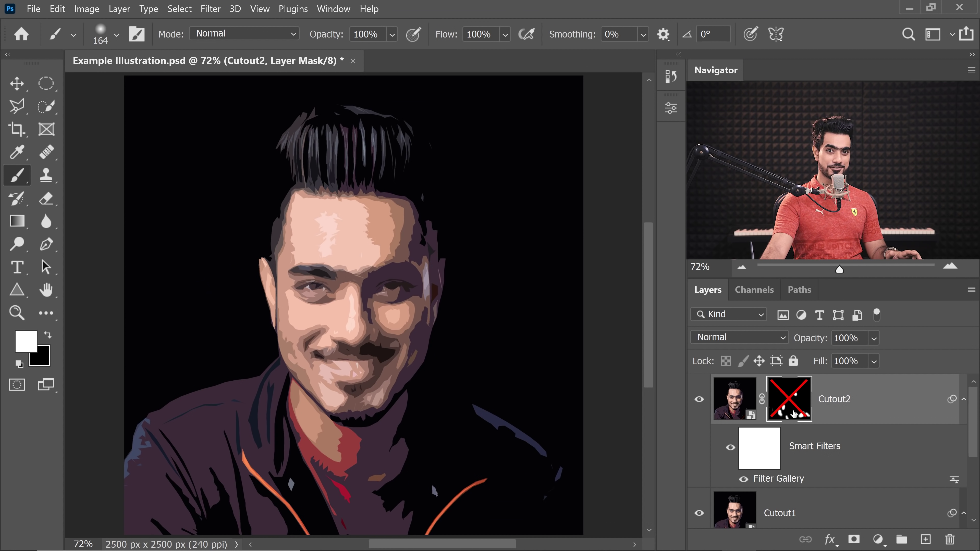
shift+click(788, 407)
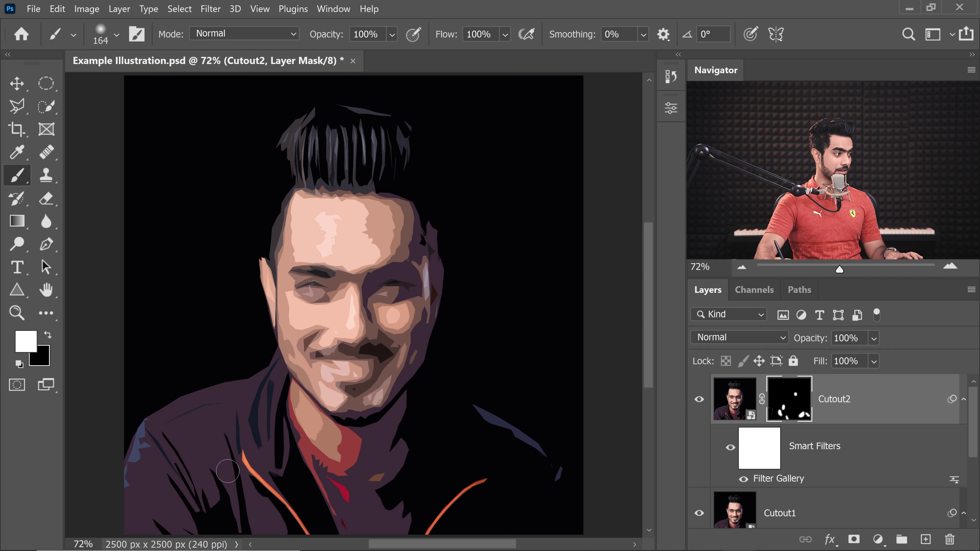
key(bracketleft)
key(bracketleft)
key(bracketleft)
drag(324, 286, 302, 285)
key(bracketleft)
key(bracketleft)
mouse_move(301, 151)
mouse_down()
mouse_move(325, 100)
mouse_move(405, 135)
mouse_up()
drag(266, 251, 270, 324)
drag(316, 201, 347, 170)
key(bracketleft)
key(bracketright)
key(bracketright)
key(bracketright)
key(bracketright)
key(bracketright)
key(bracketright)
key(bracketright)
key(bracketright)
key(bracketright)
key(bracketright)
mouse_move(266, 316)
mouse_down()
mouse_move(266, 251)
mouse_move(262, 317)
mouse_up()
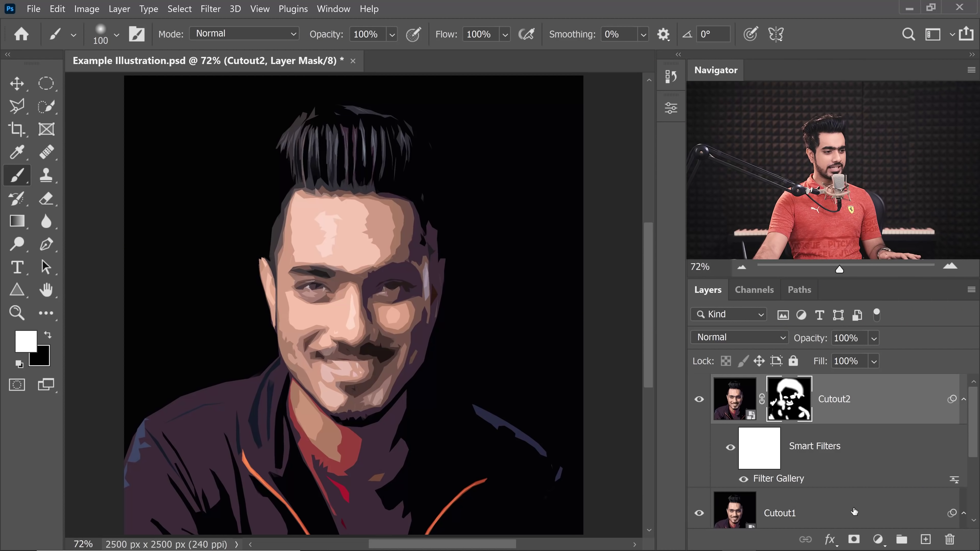
Duplicate the Cutout1 layer and move the copy above Cutout2 to the top of the layer stack
click(853, 510)
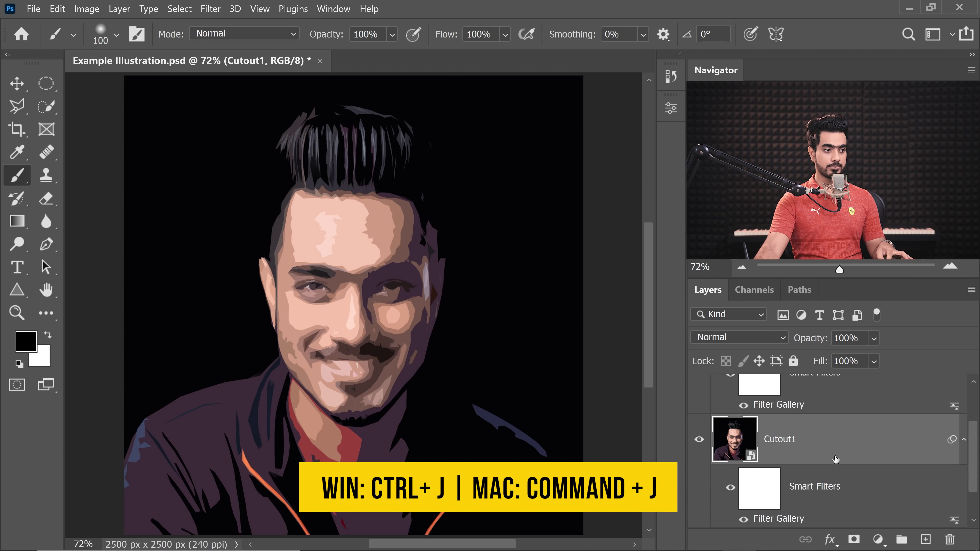
key(ctrl+j)
scroll(973, 436, up, 2)
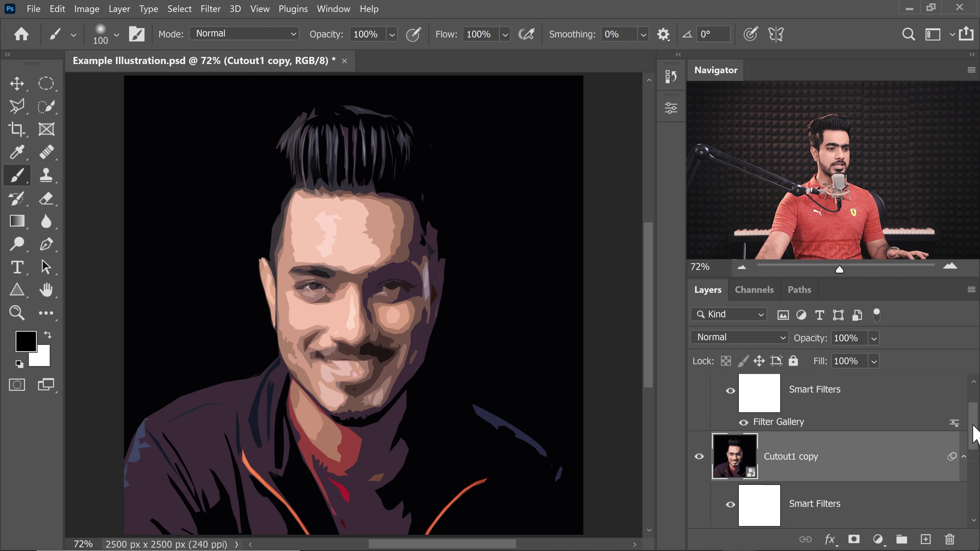
drag(873, 475, 833, 387)
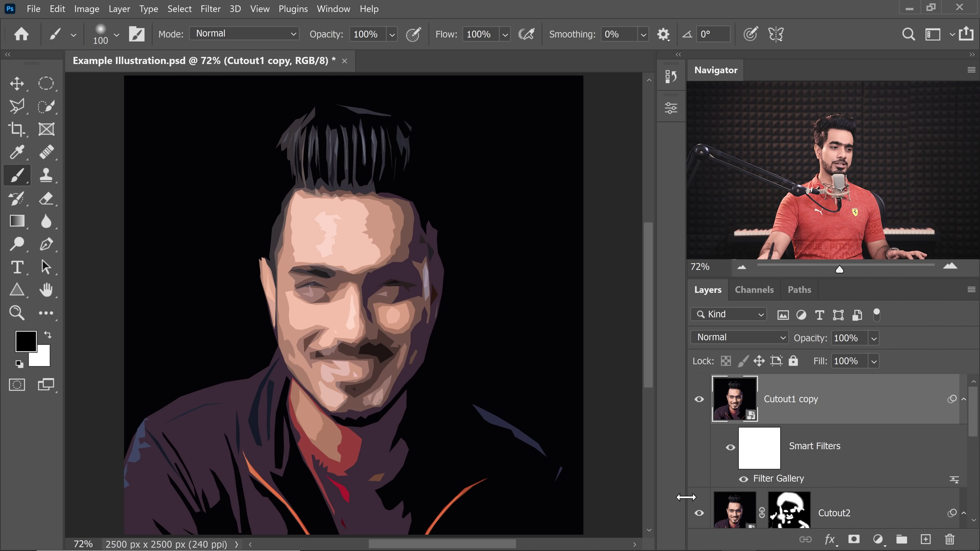
Add a black layer mask to Cutout1 copy and set its Cutout smart filter's Edge Simplicity to 5
alt+click(854, 540)
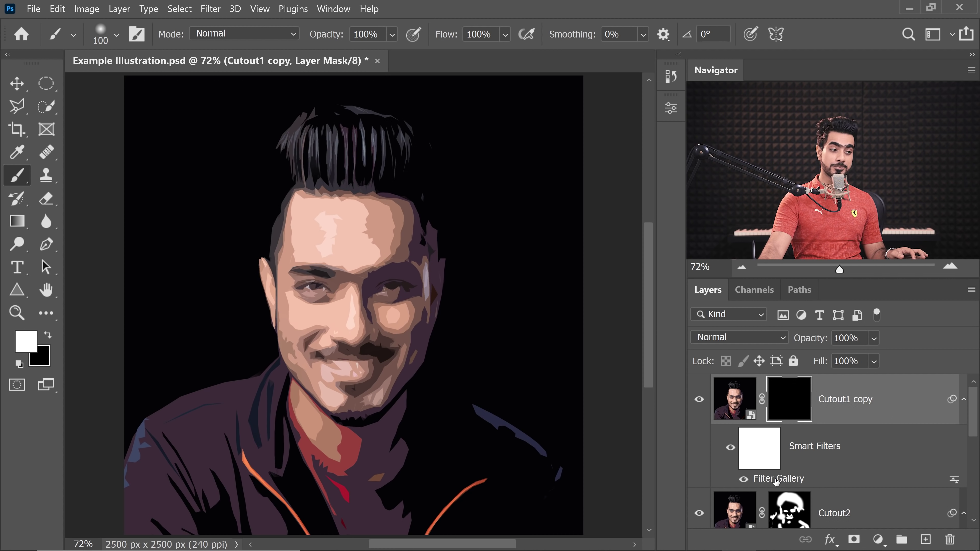
key(ctrl+2)
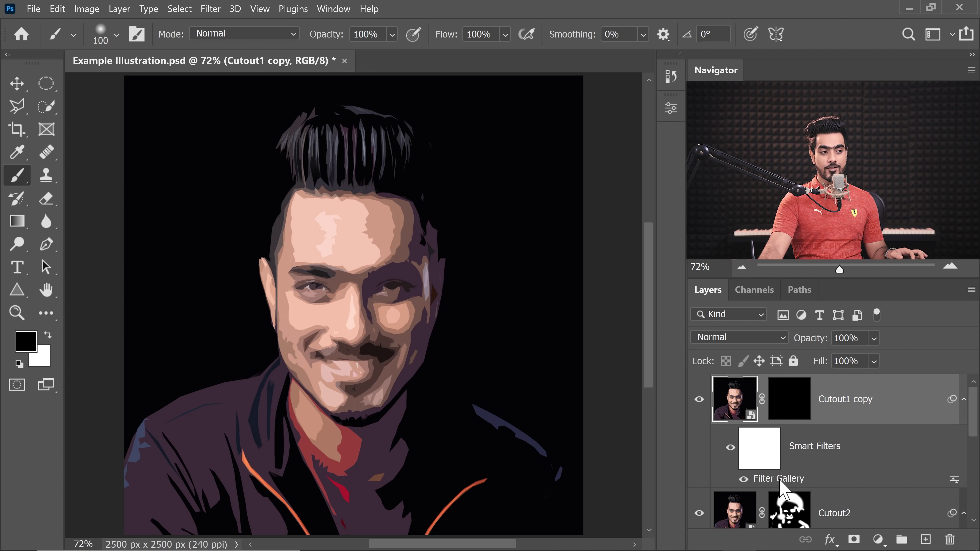
double_click(786, 479)
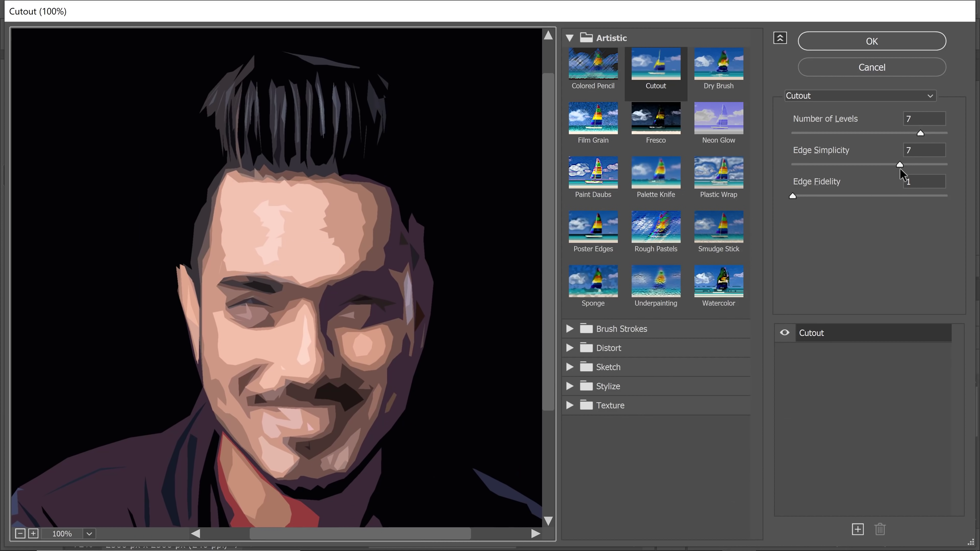
drag(899, 166, 869, 169)
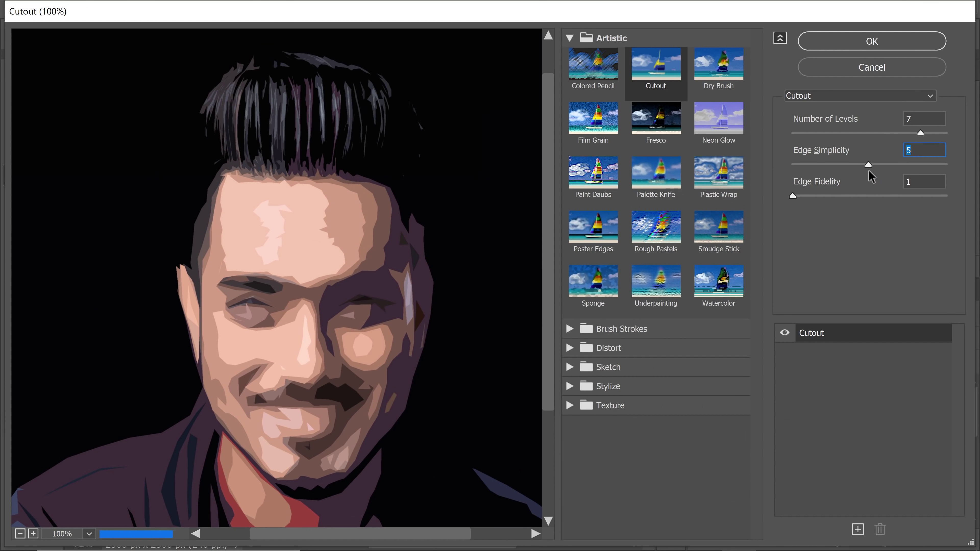
click(887, 43)
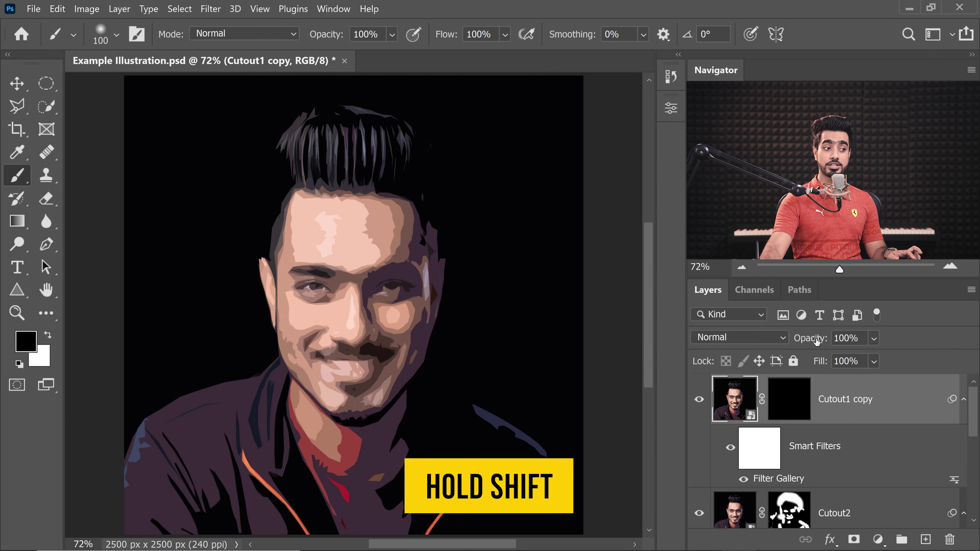
Preview Cutout1 copy without its mask, and paint white on the mask over the eyes, ears, mouth and beard
shift+click(791, 406)
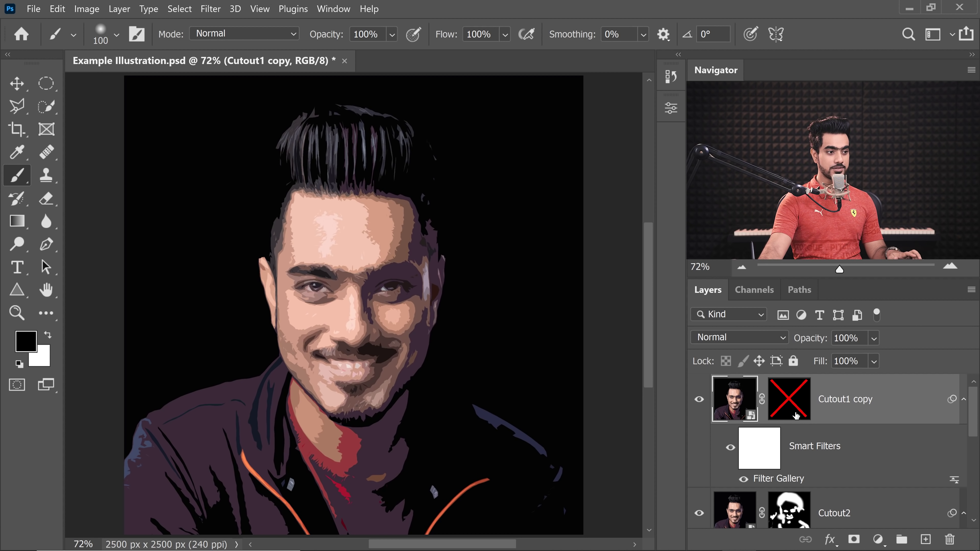
shift+click(784, 405)
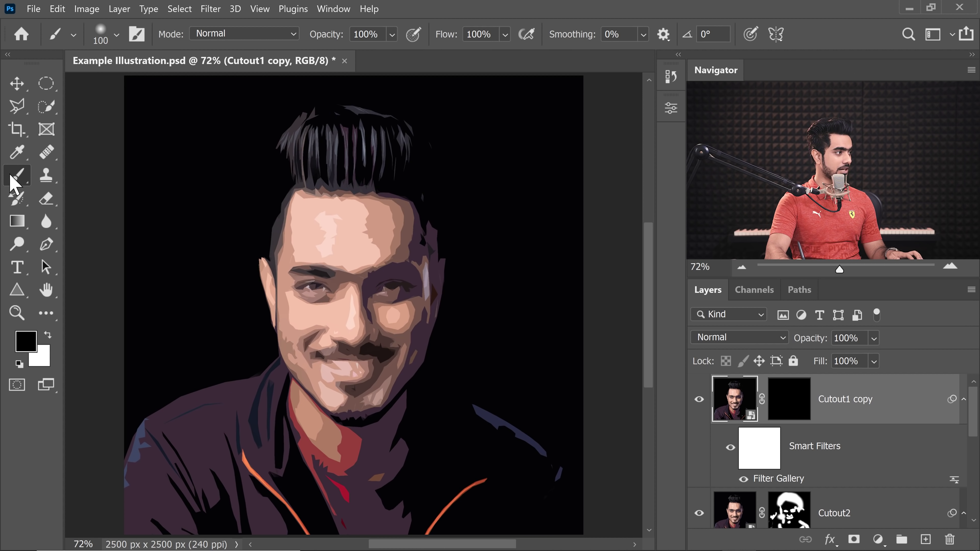
drag(319, 271, 327, 271)
key(x)
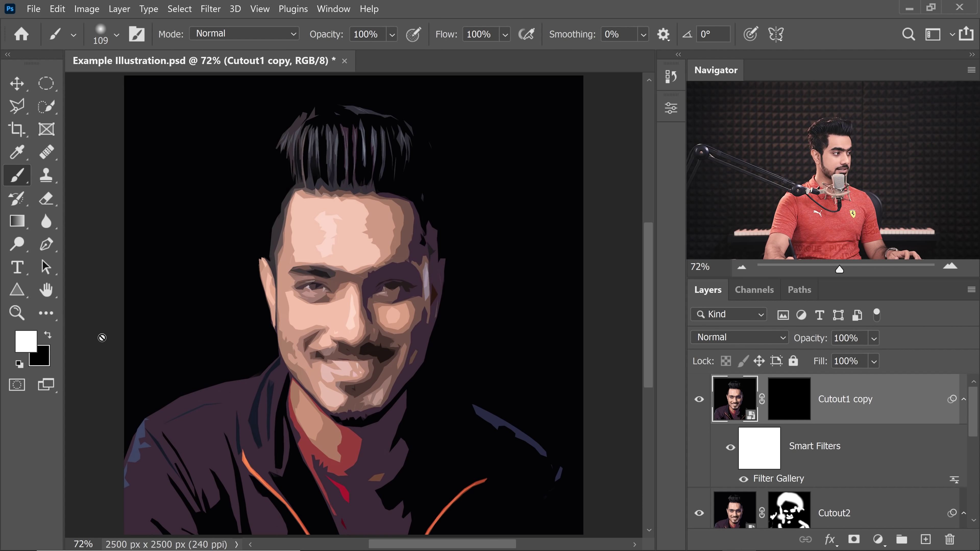
click(791, 402)
drag(360, 249, 355, 242)
drag(312, 289, 325, 288)
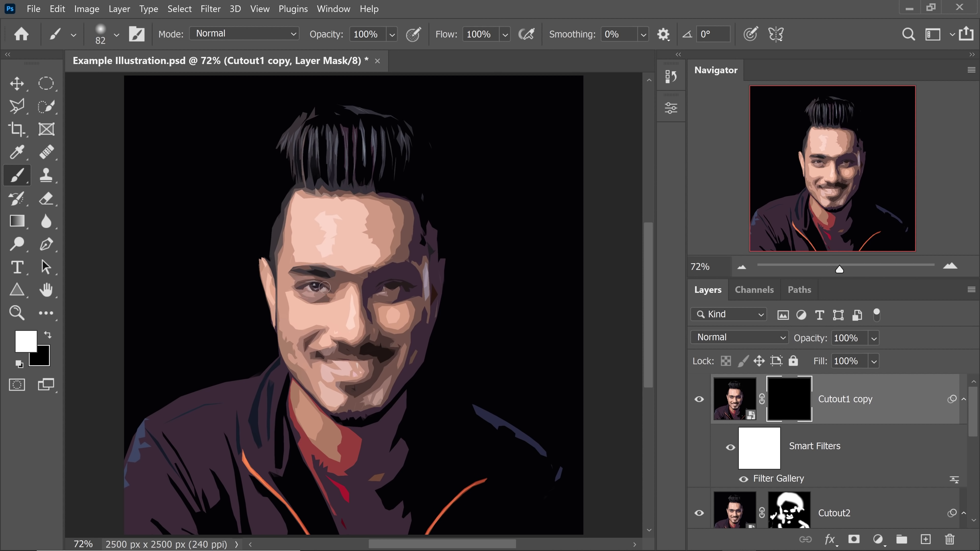
drag(443, 270, 442, 324)
mouse_move(259, 240)
mouse_down()
mouse_move(251, 370)
mouse_move(295, 274)
mouse_up()
key([)
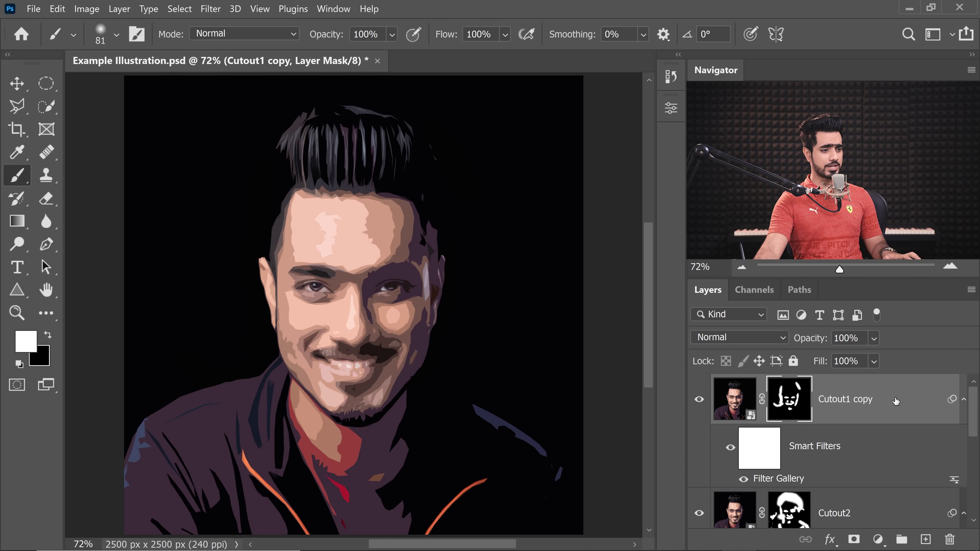
Rename the masked Cutout1 copy layer as Cutout3
double_click(836, 404)
click(845, 399)
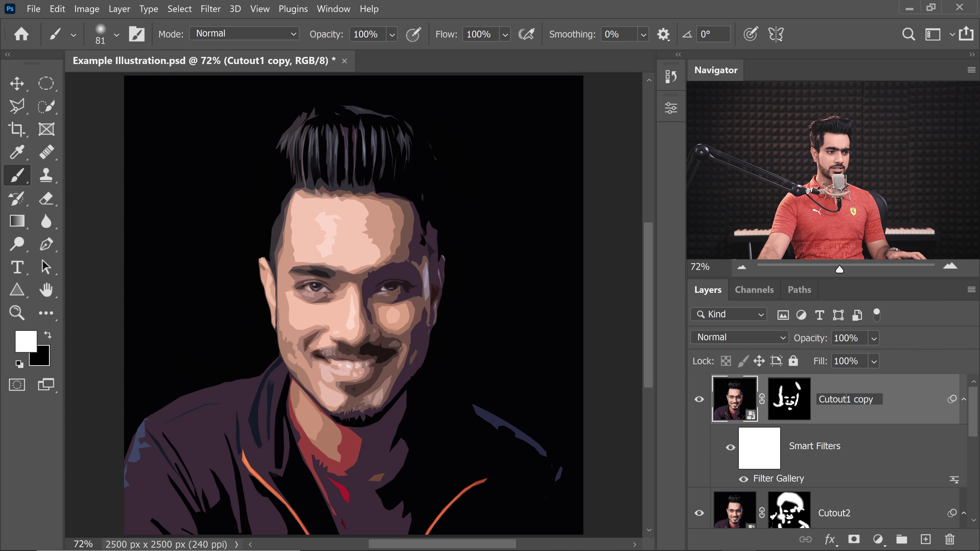
key(Return)
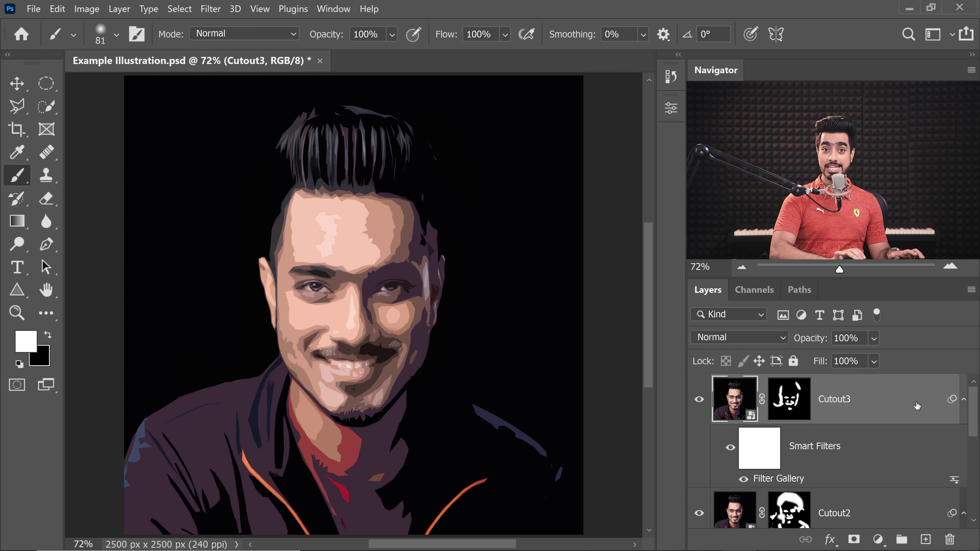
Make another duplicate of the Cutout1 layer and place it above Cutout3
scroll(849, 463, down, 2)
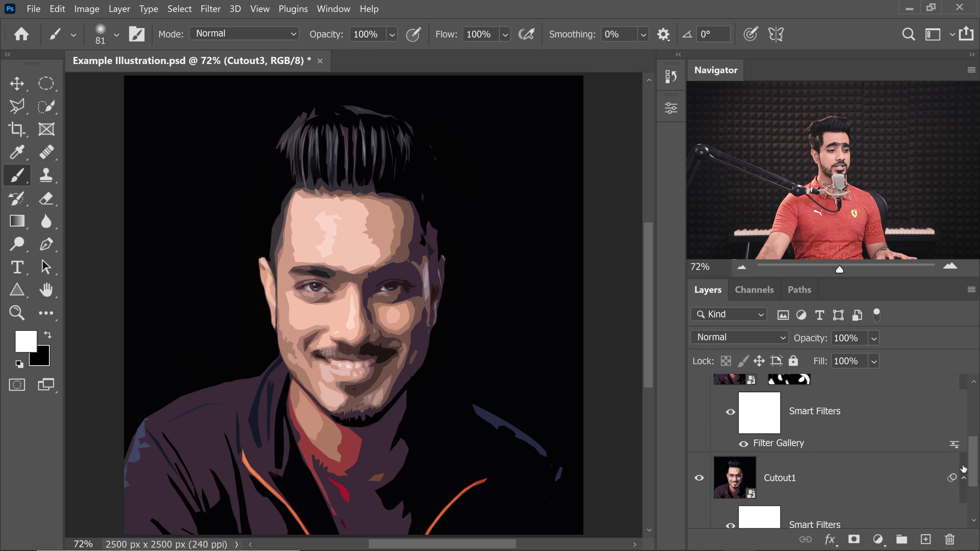
scroll(858, 487, down, 2)
click(857, 487)
key(ctrl+j)
drag(856, 464, 832, 387)
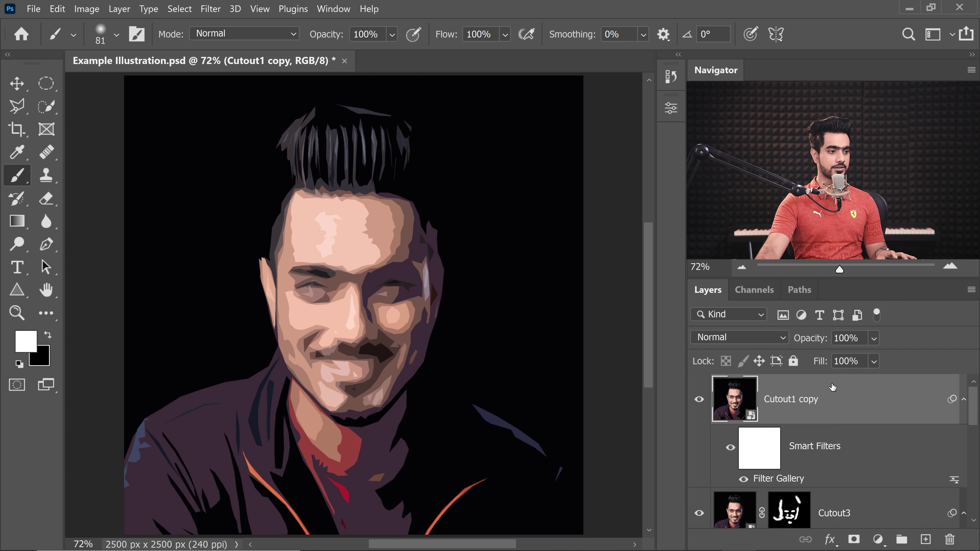
Set the Edge Simplicity of the new copy's Cutout filter to 4 and hide the layer with a black mask
double_click(779, 479)
double_click(924, 151)
text(4)
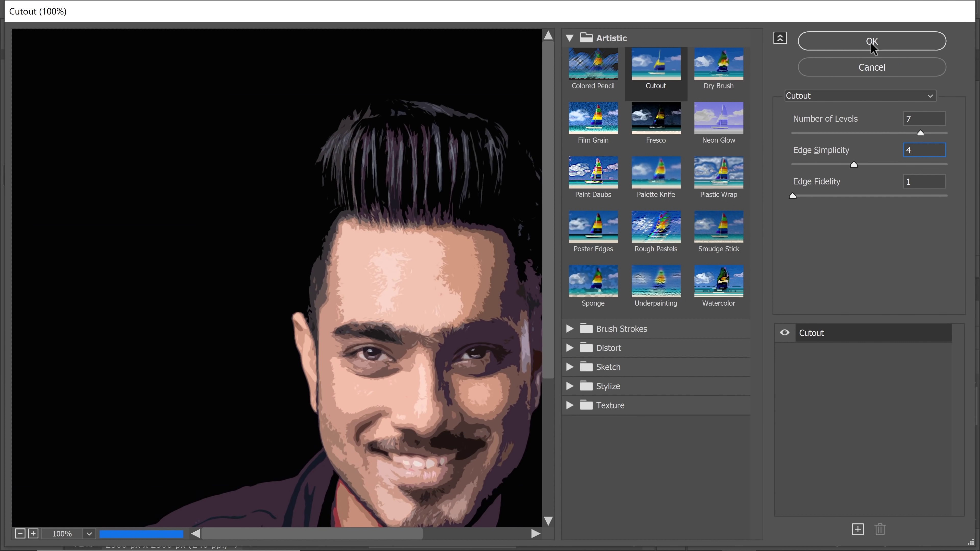
click(872, 42)
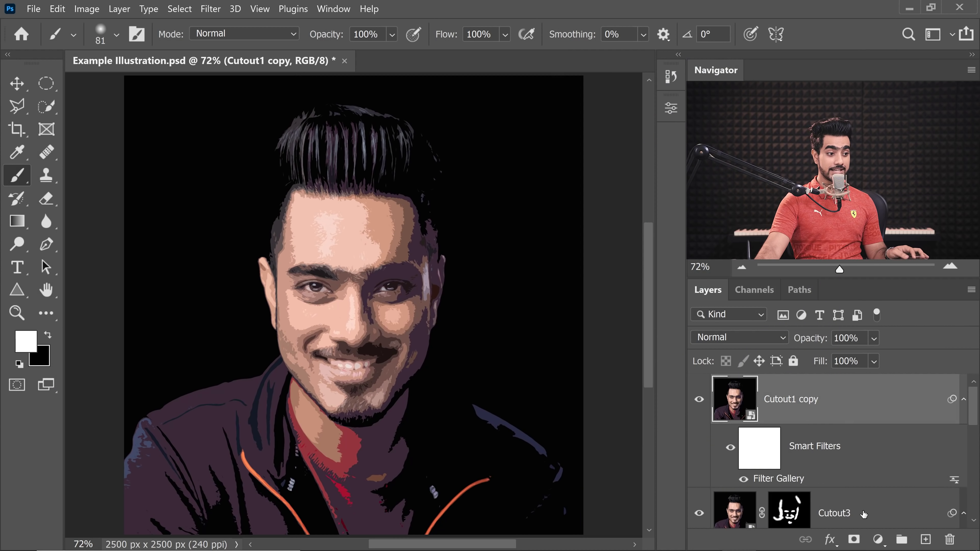
alt+click(855, 540)
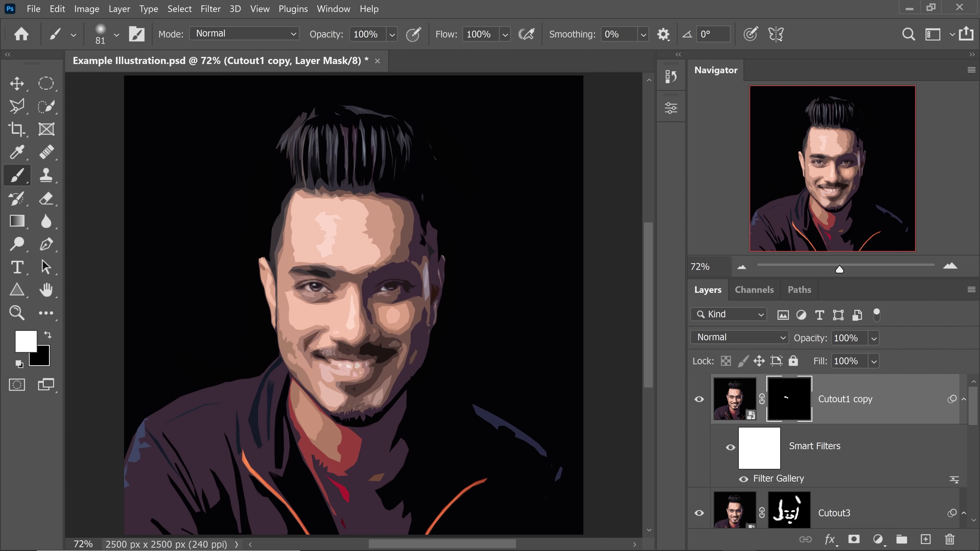
Paint white on the new copy's mask over the teeth and eyes, reducing the brush to about 56 px
drag(343, 364, 362, 365)
key(bracketleft)
key(bracketleft)
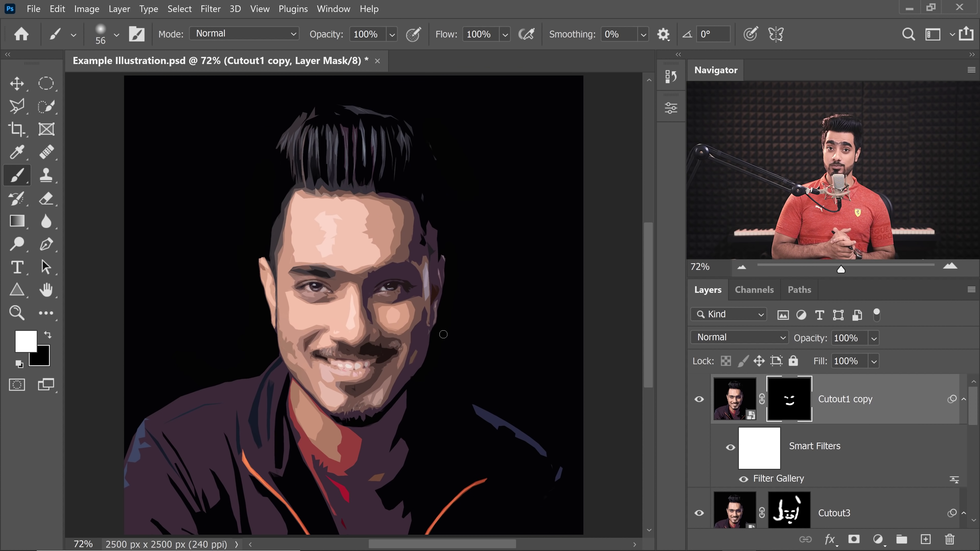
Rename the topmost Cutout1 copy layer as Cutout4
drag(975, 422, 976, 430)
scroll(855, 400, up, 1)
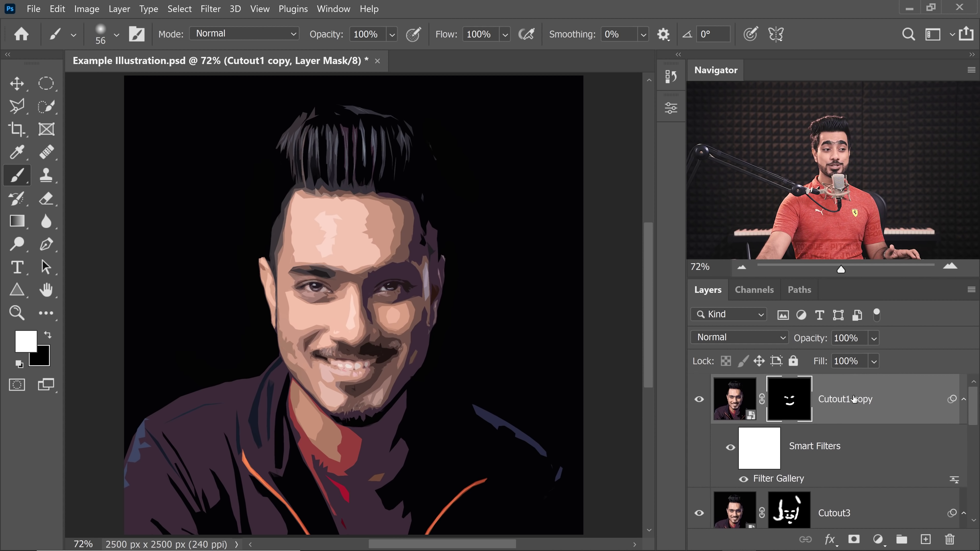
double_click(849, 402)
click(845, 400)
text(4)
click(907, 399)
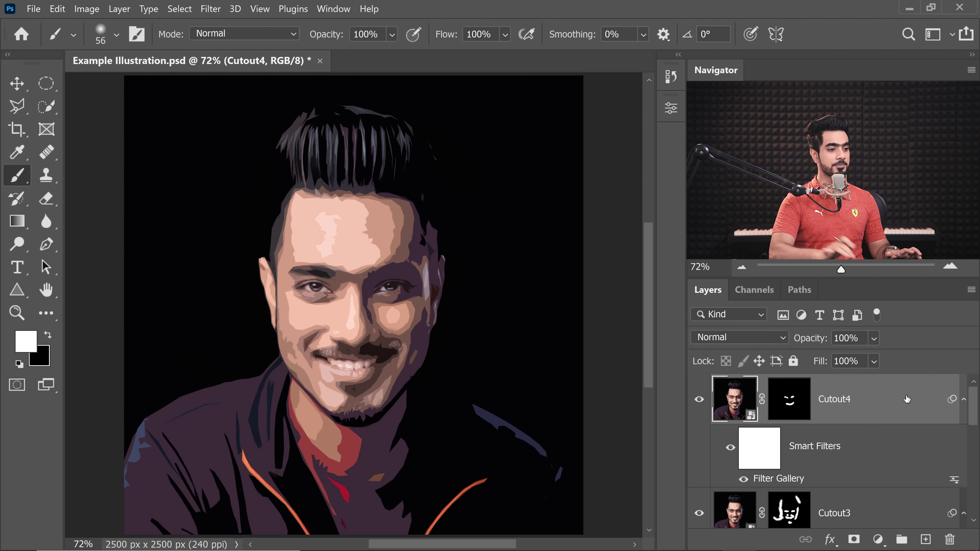
Group all the Cutout layers from Cutout4 down to Cutout1 and name the group Cutout Effect
drag(971, 425, 975, 497)
shift+click(859, 475)
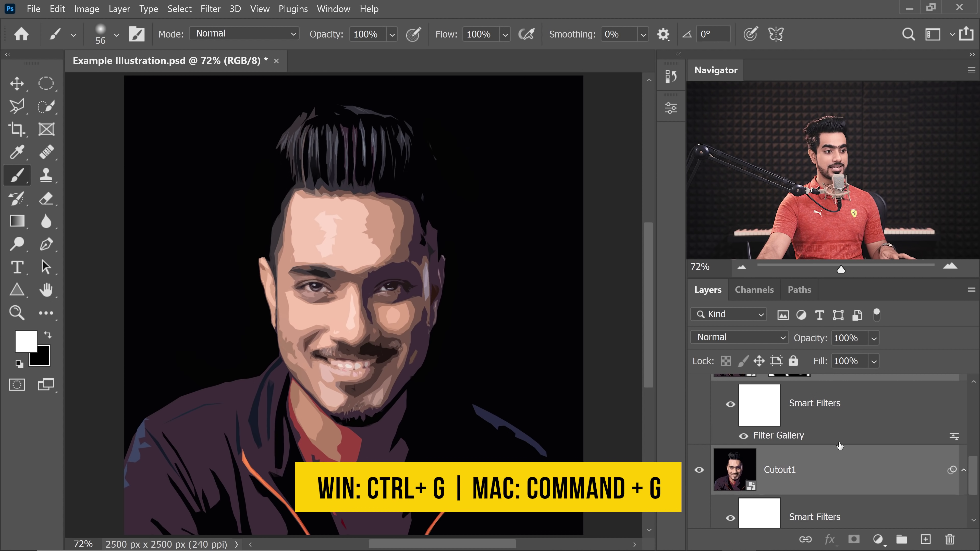
key(ctrl+g)
double_click(759, 384)
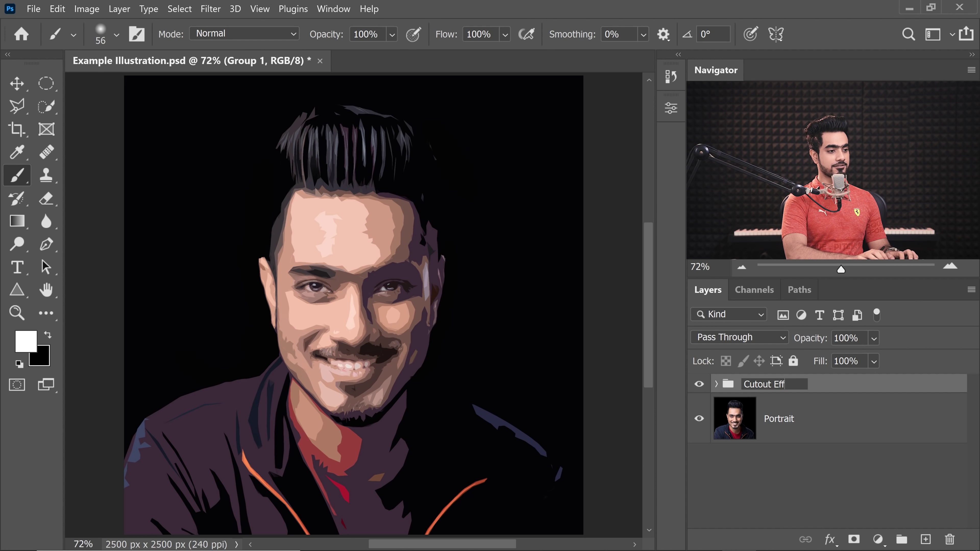
key(Return)
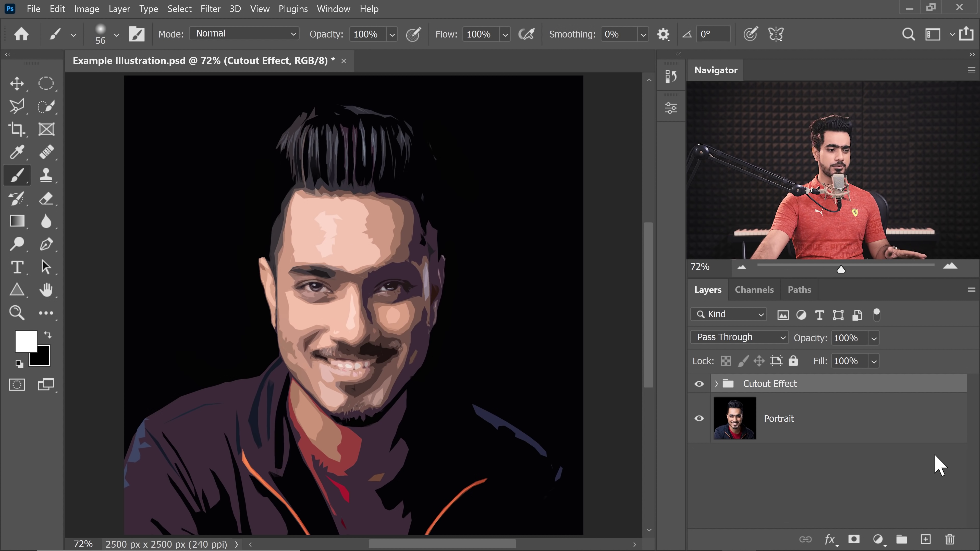
Add a new empty layer above the Cutout Effect group and choose the Hard Round brush for painting
click(926, 540)
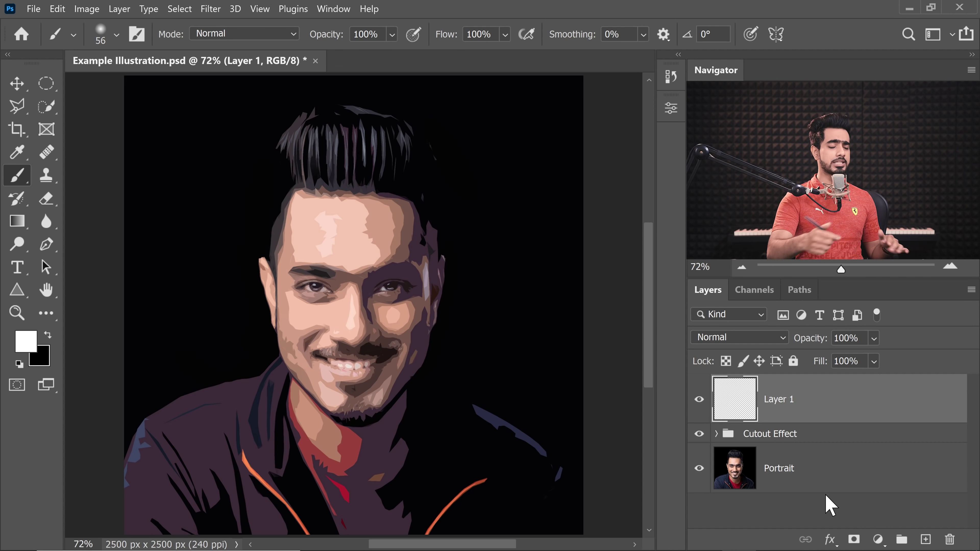
scroll(345, 218, up, 6)
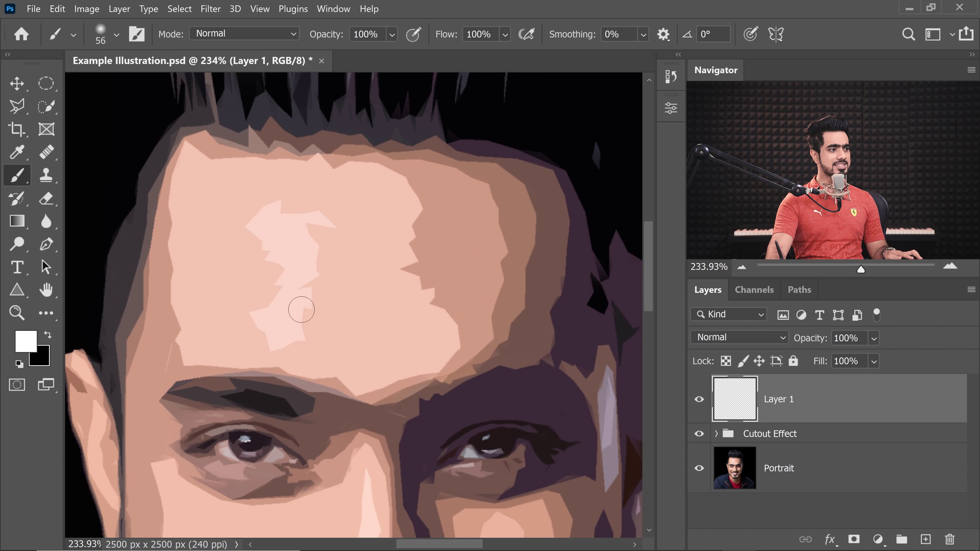
click(107, 38)
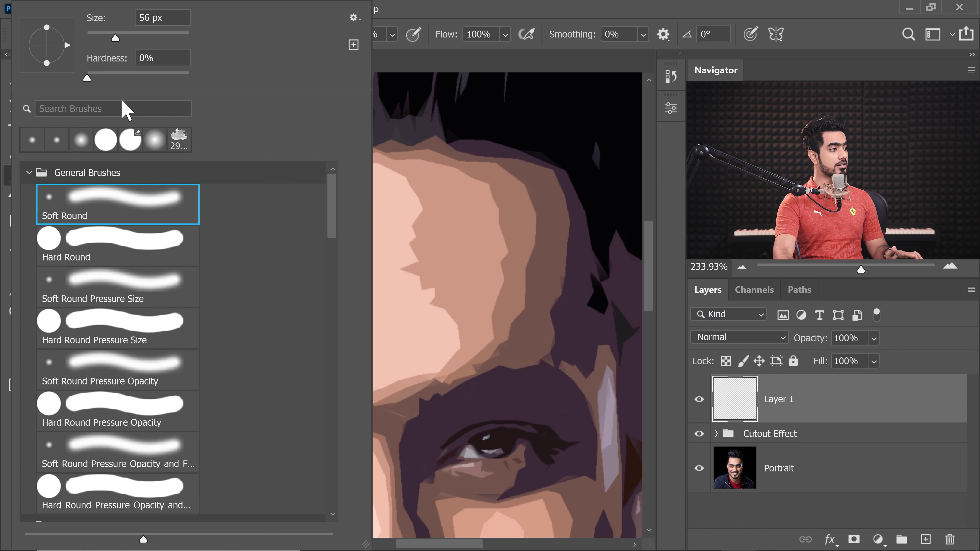
click(165, 251)
click(679, 270)
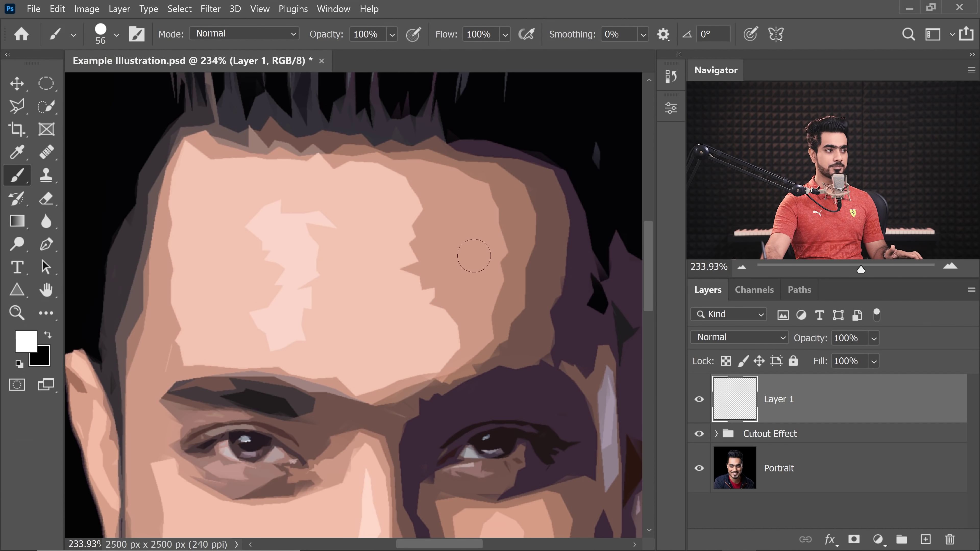
With the brush at 37 px, sample the pale forehead highlight color and paint the highlight into a cleaner, even-edged shape
drag(268, 232, 250, 238)
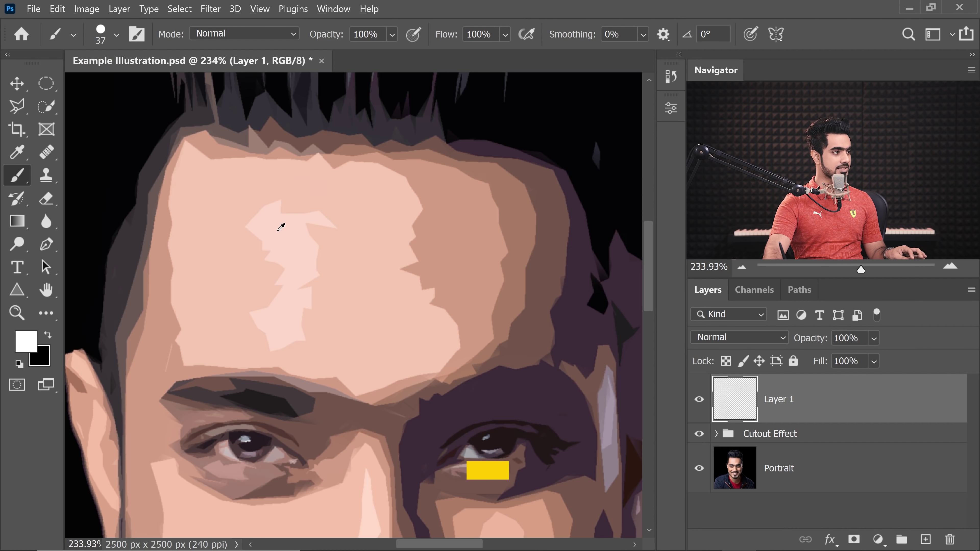
alt+click(277, 233)
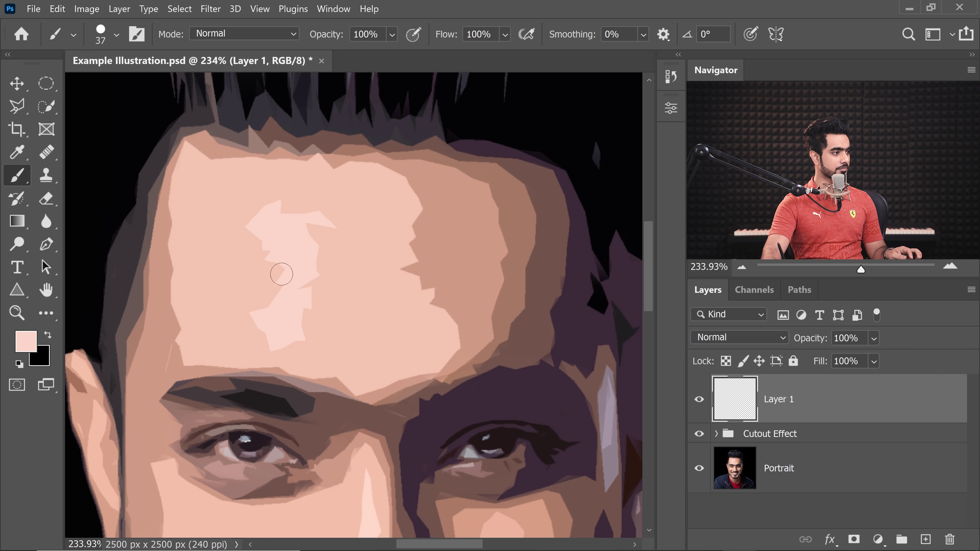
drag(282, 302, 261, 289)
mouse_move(269, 335)
mouse_down()
mouse_move(313, 238)
mouse_move(303, 337)
mouse_move(303, 213)
mouse_move(310, 329)
mouse_up()
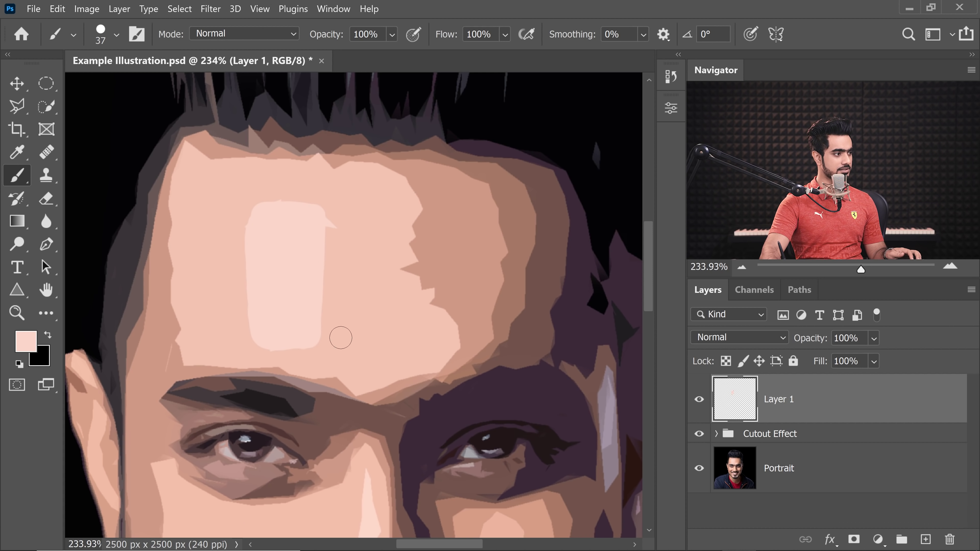
Sample the light forehead skin tone and paint over the jagged edge where it meets the darker tone
scroll(341, 338, up, 1)
alt+click(393, 209)
drag(418, 324, 432, 242)
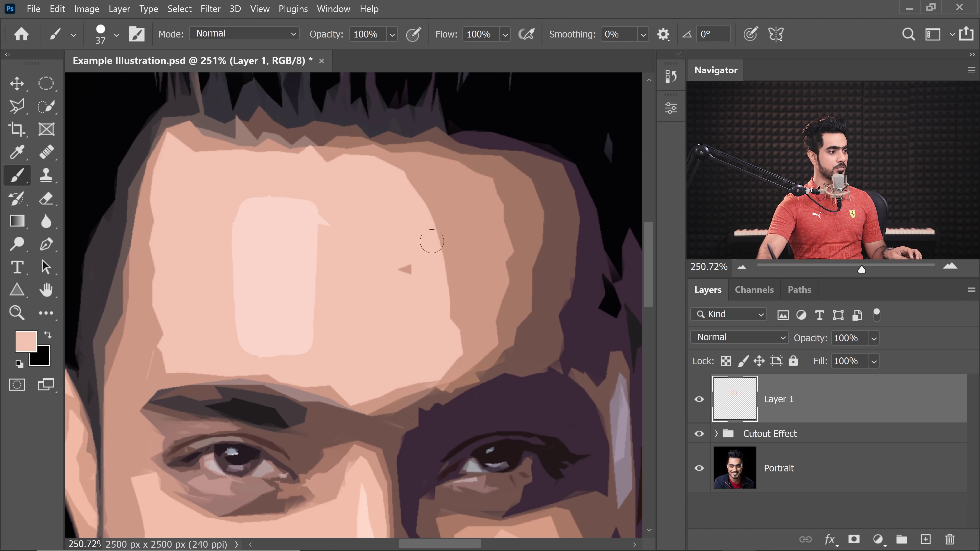
scroll(400, 309, down, 5)
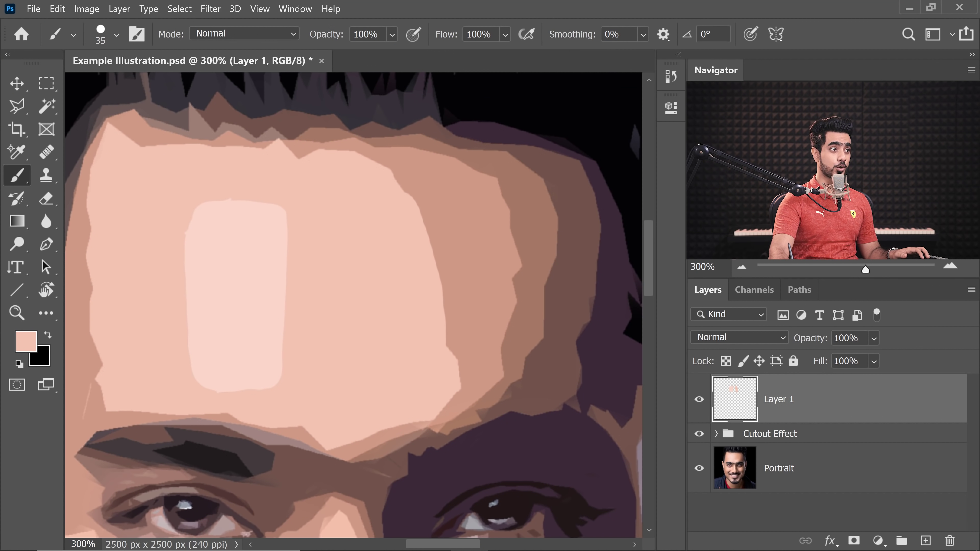
Reduce the brush to 10 px and clean up the rough color edges around the nose and the lit cheek with sampled skin tones
text(10)
key(Return)
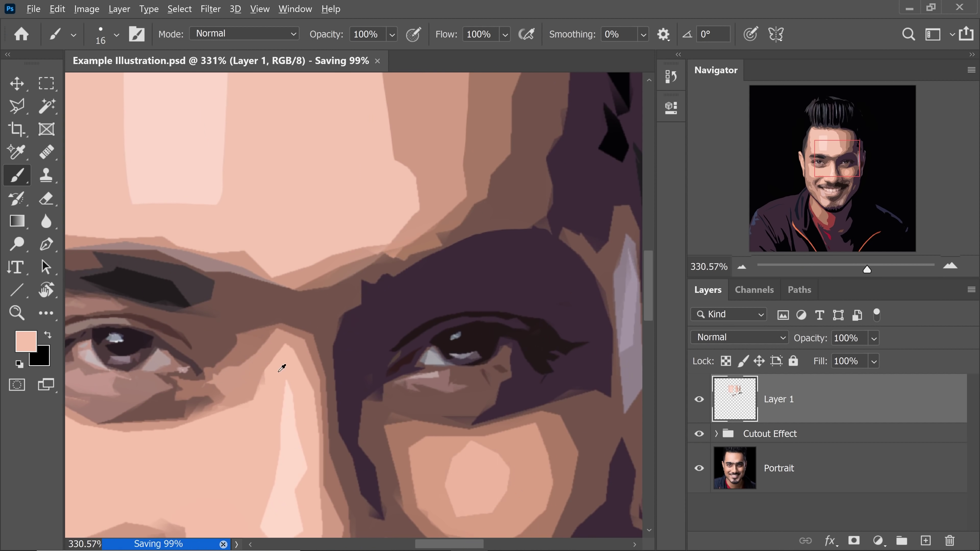
drag(281, 365, 418, 377)
alt+click(382, 390)
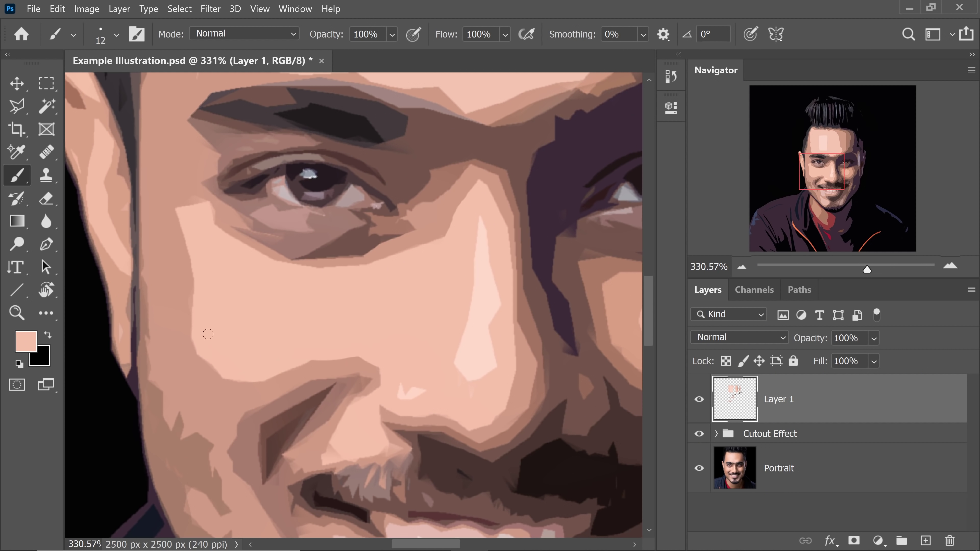
key(bracketleft)
scroll(235, 265, down, 2)
scroll(176, 328, up, 3)
scroll(199, 338, down, 4)
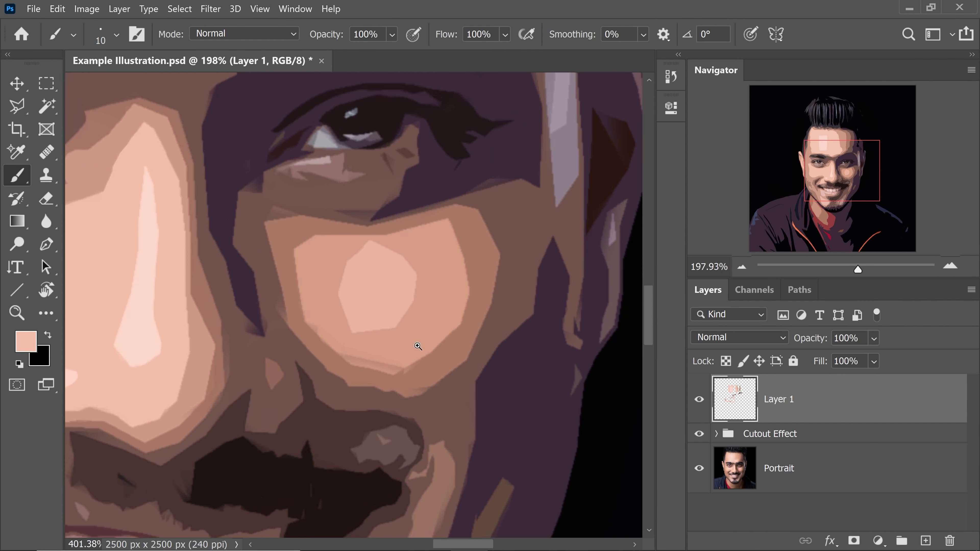
Sample the brown shadow tone beside the nose and smooth the shapes around the shaded cheek
scroll(415, 344, up, 3)
alt+click(262, 340)
scroll(265, 347, up, 2)
scroll(377, 285, down, 4)
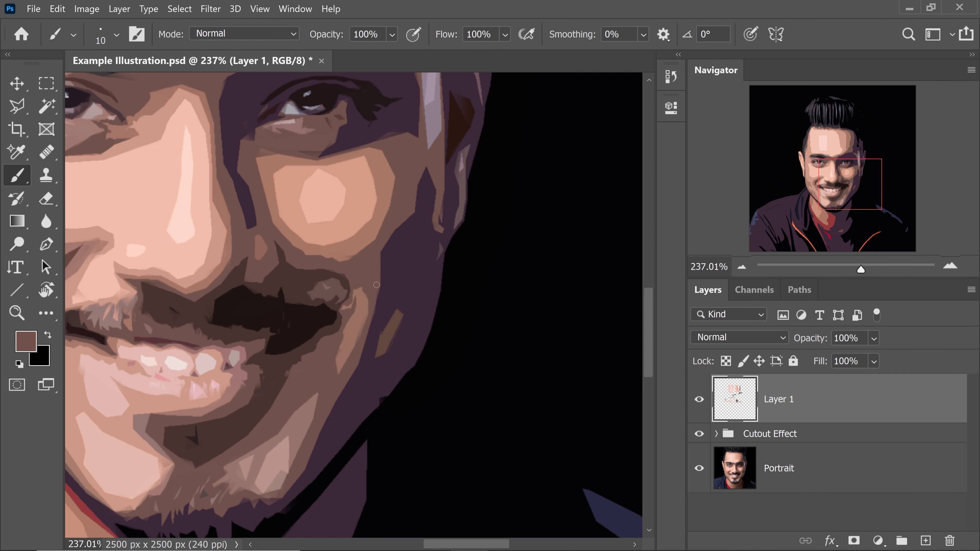
Paint sampled skin and shadow tones over the uneven edges along the jaw, chin and lower face
alt+click(409, 314)
drag(409, 313, 524, 294)
mouse_move(363, 479)
mouse_down()
mouse_move(297, 440)
mouse_move(298, 467)
mouse_up()
scroll(270, 367, up, 2)
scroll(231, 328, up, 1)
scroll(201, 289, down, 2)
alt+click(188, 267)
scroll(164, 263, up, 1)
scroll(389, 343, down, 4)
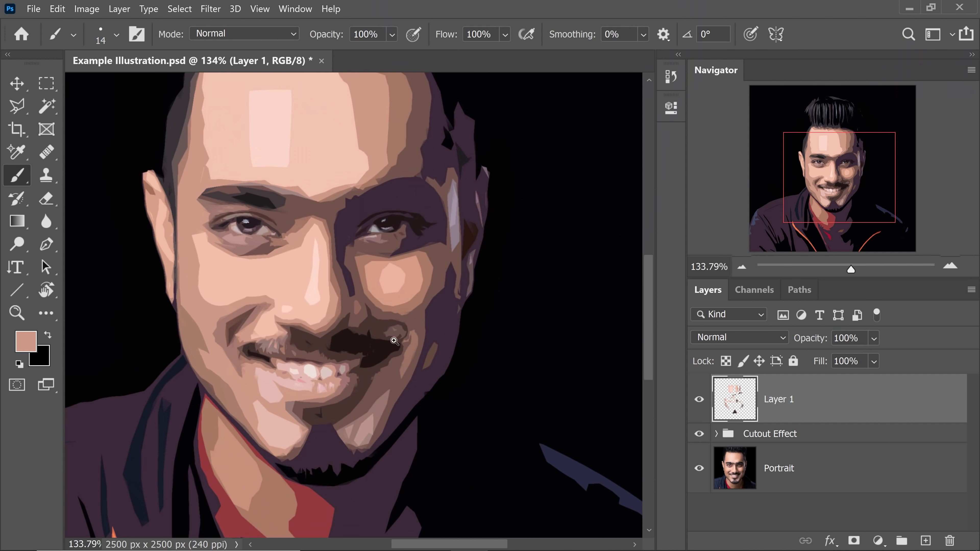
Sample the brown tones beside the moustache with the brush at 11 px to refine the shaded cheek
scroll(412, 323, up, 5)
alt+click(412, 323)
scroll(412, 323, down, 1)
alt+click(370, 323)
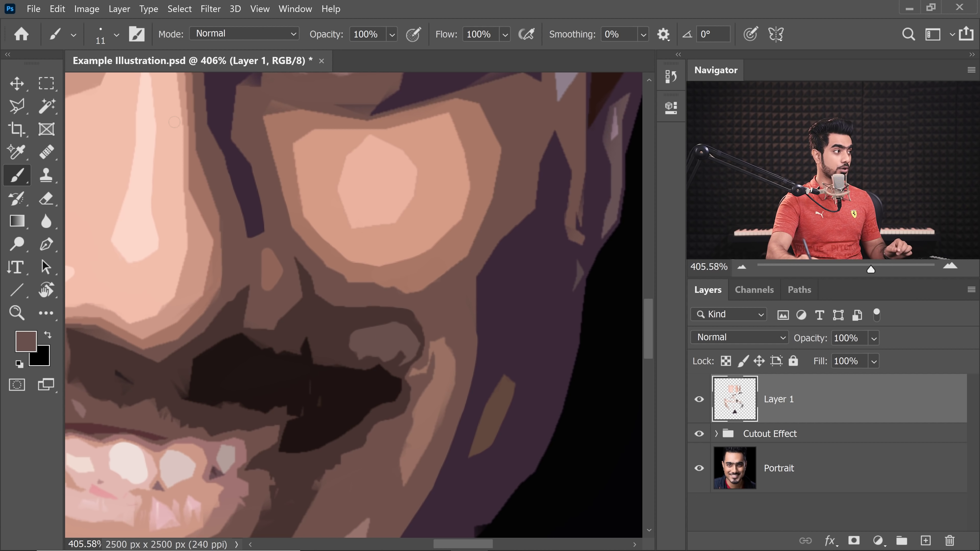
Set the Eyedropper tool to sample Current & Below, and switch back to the Brush tool
click(17, 154)
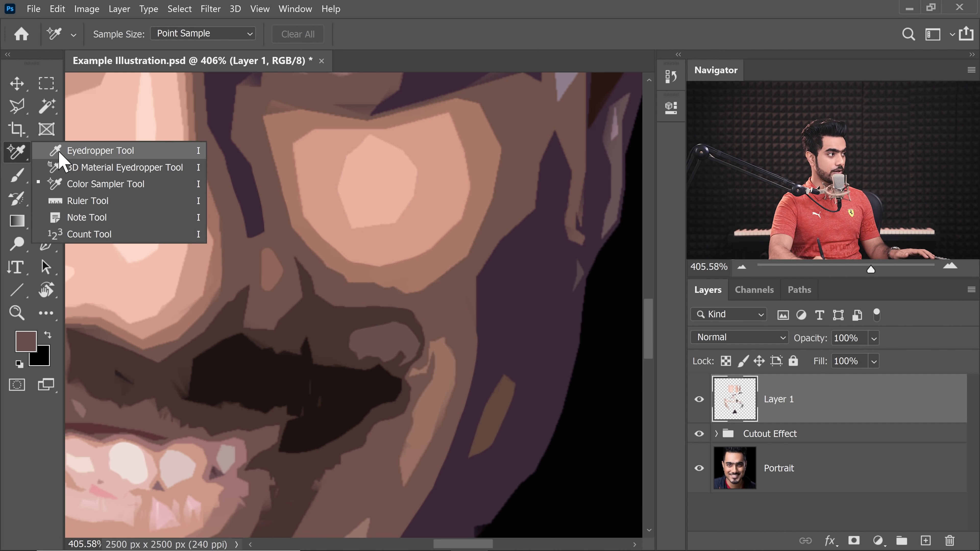
click(58, 151)
click(342, 36)
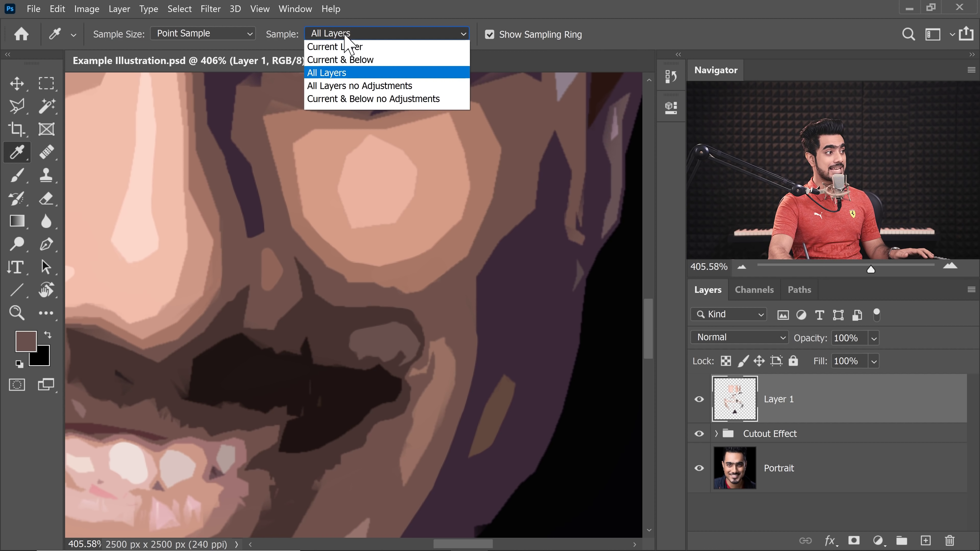
click(348, 60)
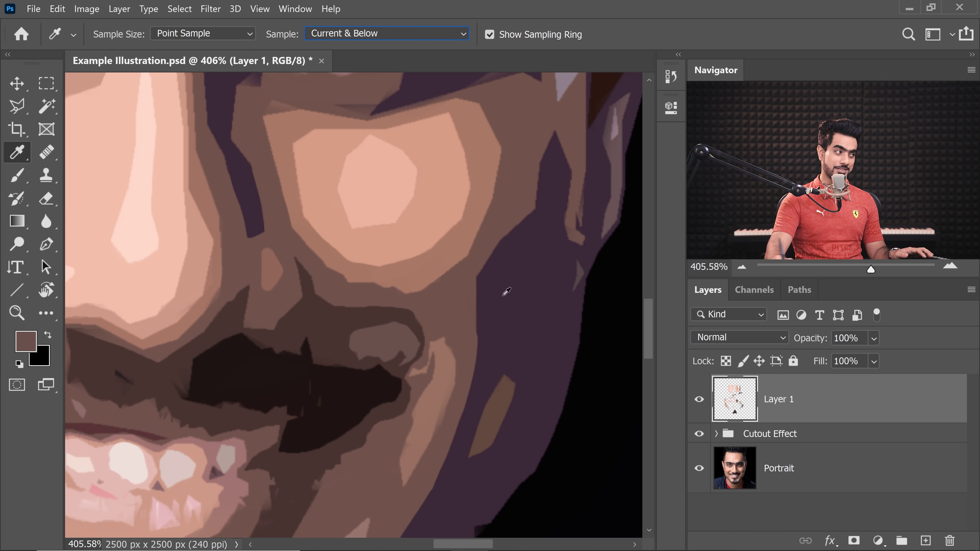
click(17, 176)
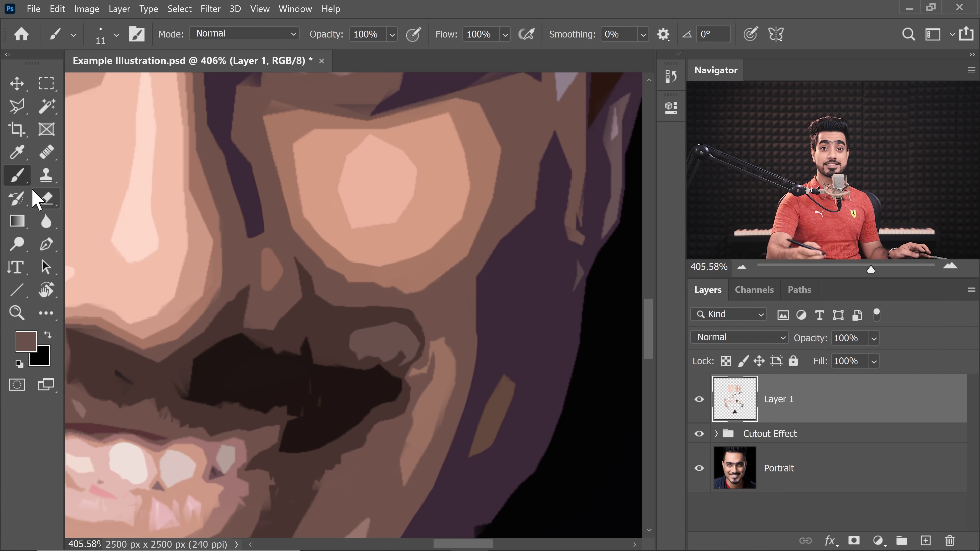
Sample the neighboring brown and purple tones and clean up the color edges around the shaded cheek and ear
scroll(417, 340, up, 1)
scroll(293, 439, down, 4)
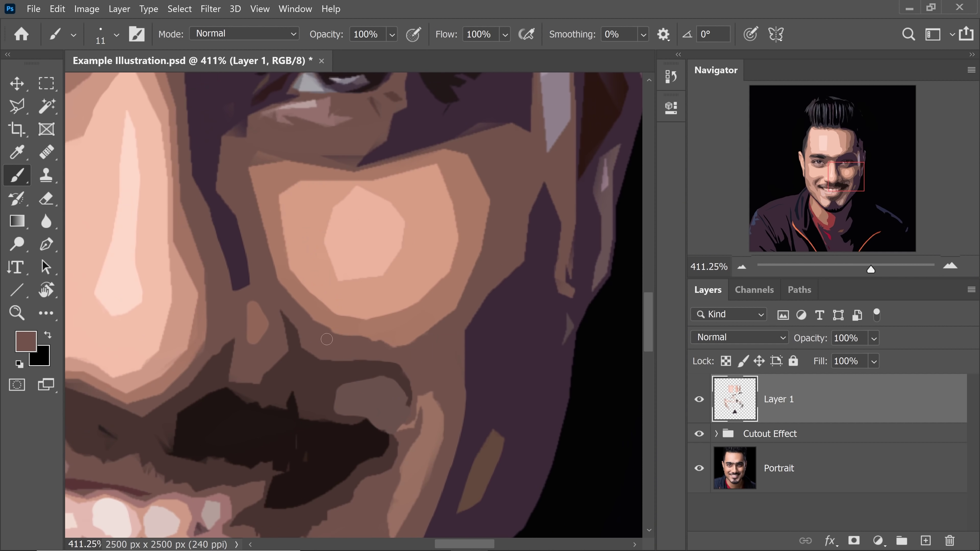
scroll(293, 438, up, 2)
alt+click(425, 347)
alt+click(403, 378)
alt+click(390, 370)
alt+click(408, 444)
scroll(402, 386, up, 2)
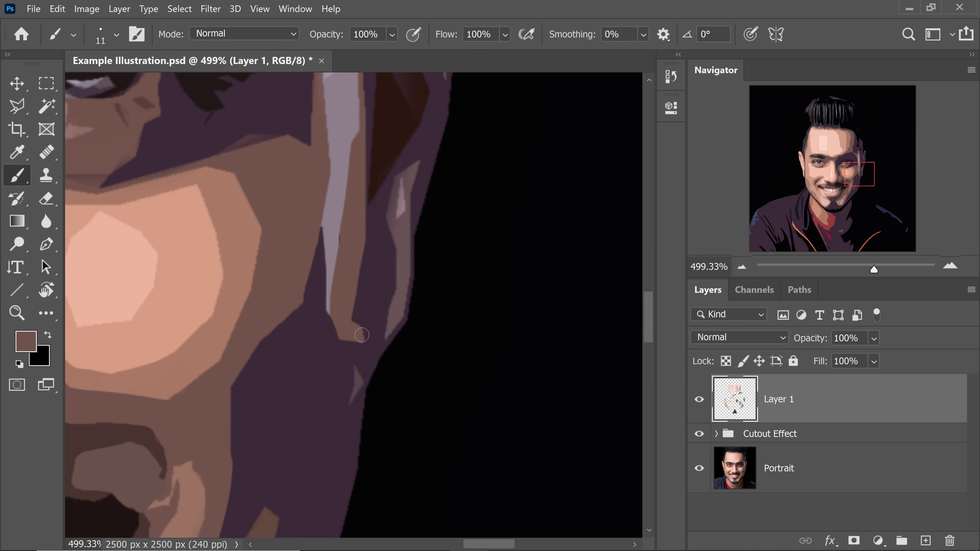
scroll(232, 347, down, 6)
scroll(159, 414, up, 3)
scroll(158, 414, down, 5)
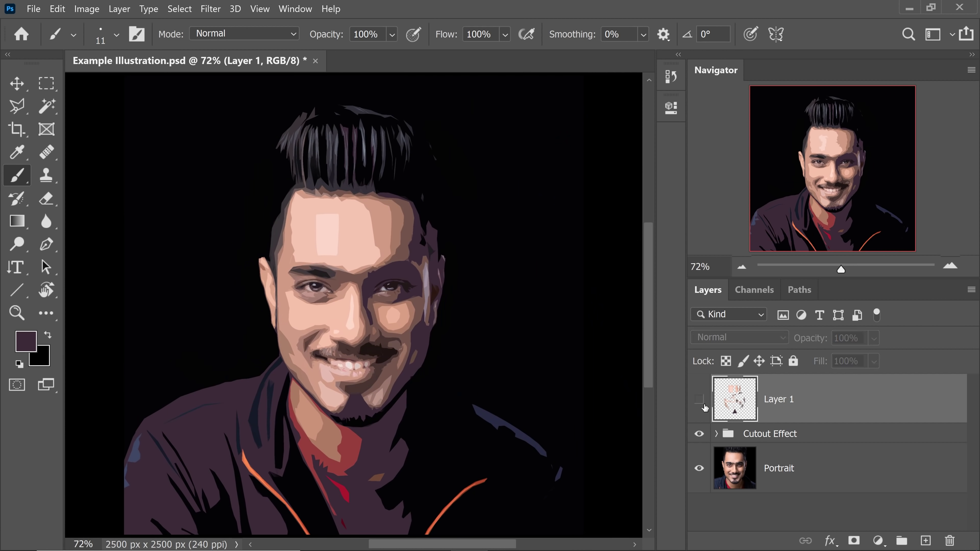
Sample the forehead skin tone and trim the corners and side of the pale highlight, enlarging the brush from 31 to 43 px
scroll(356, 217, up, 5)
scroll(332, 234, down, 1)
key(bracketright)
key(bracketright)
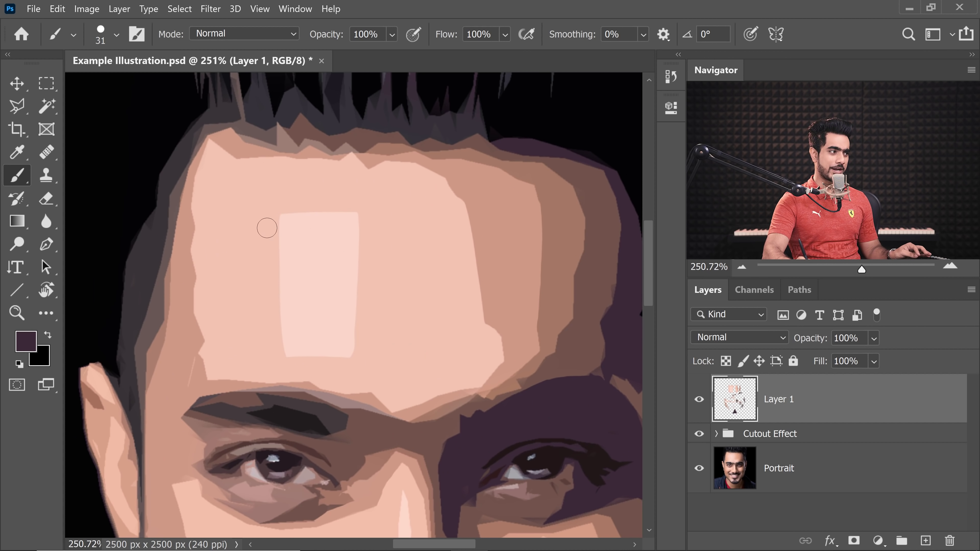
alt+click(296, 204)
drag(275, 234, 307, 192)
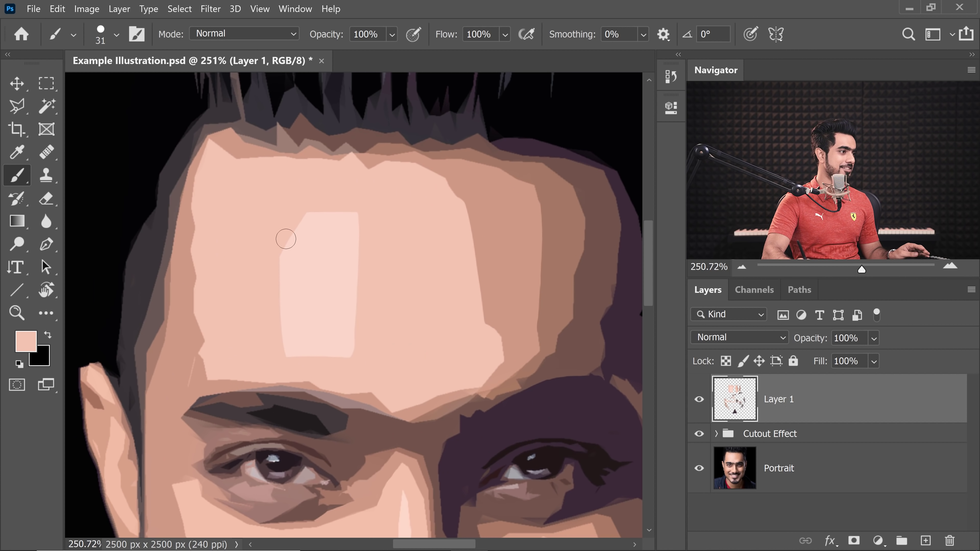
scroll(264, 236, up, 1)
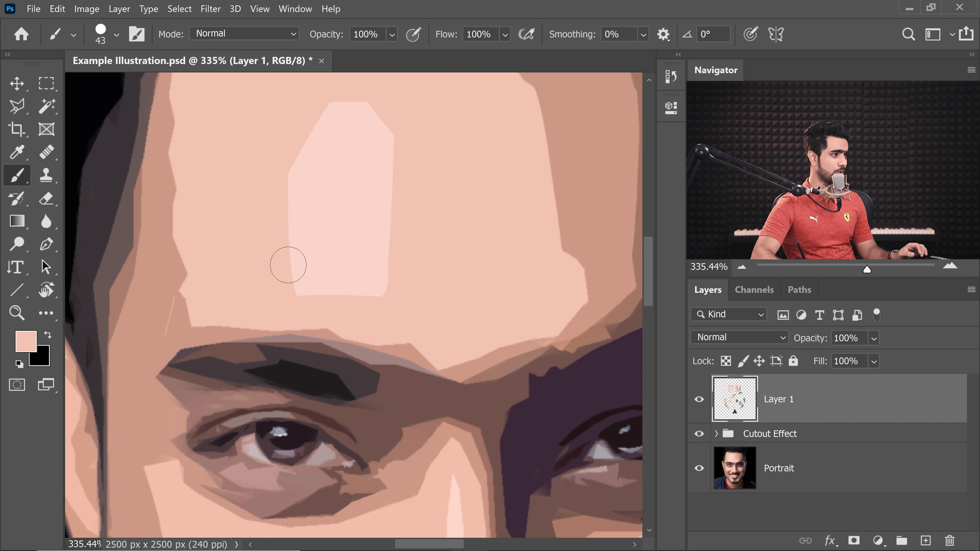
key(bracketright)
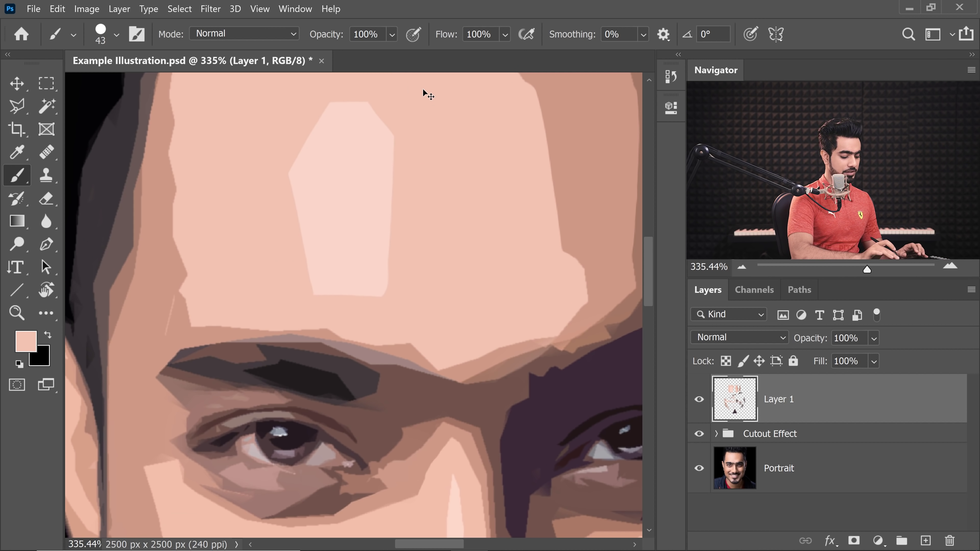
Hide and show the painted layer to compare the whole portrait before and after the corrections
scroll(423, 93, down, 5)
click(700, 400)
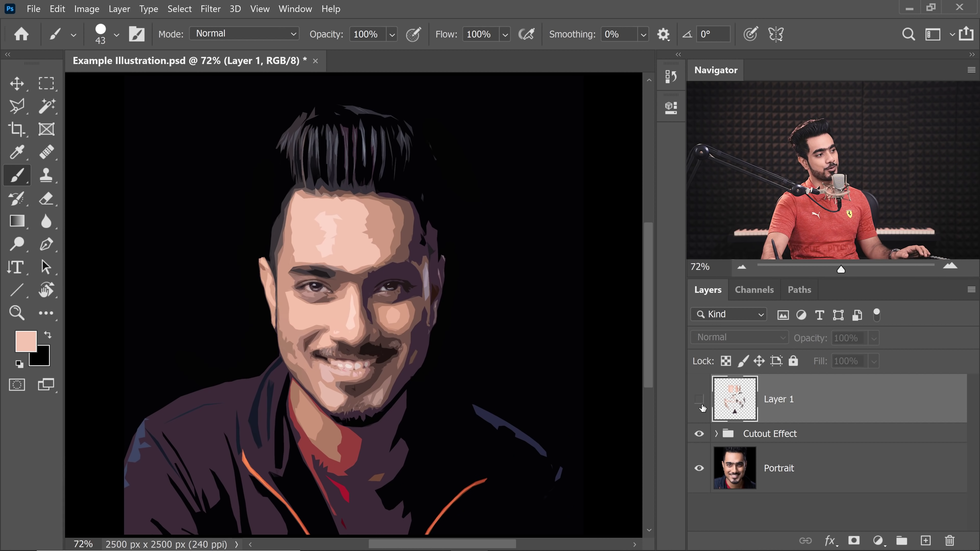
click(702, 406)
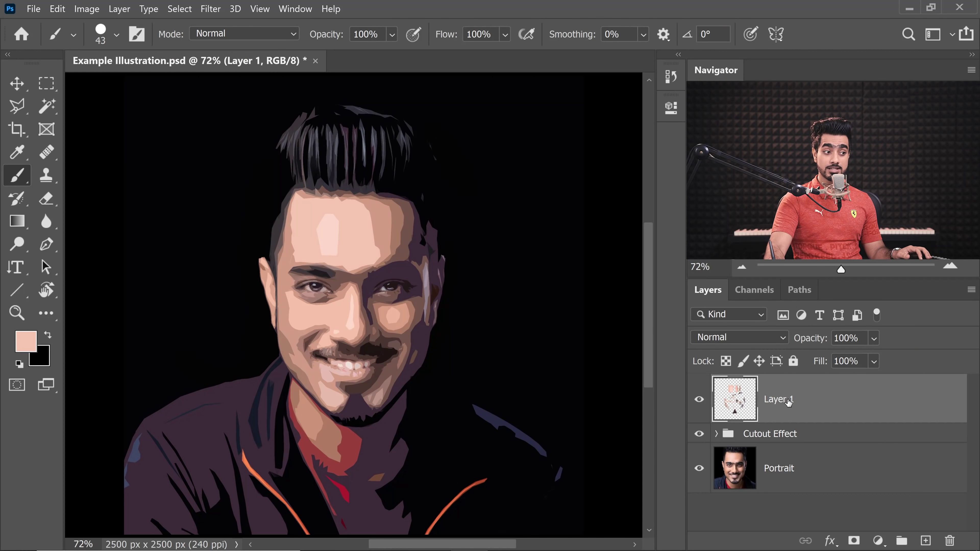
Rename the painted layer as Paint Correction
double_click(789, 403)
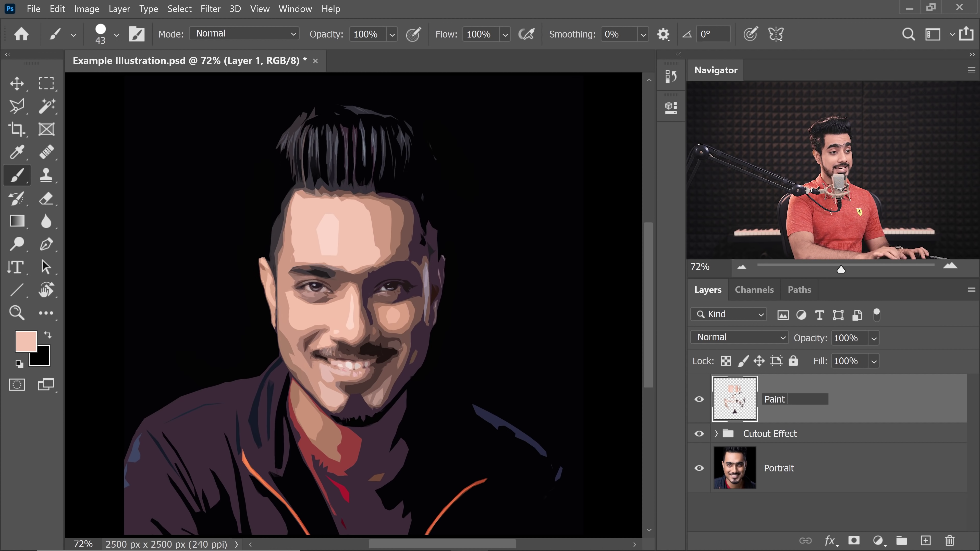
text(Paint Correction)
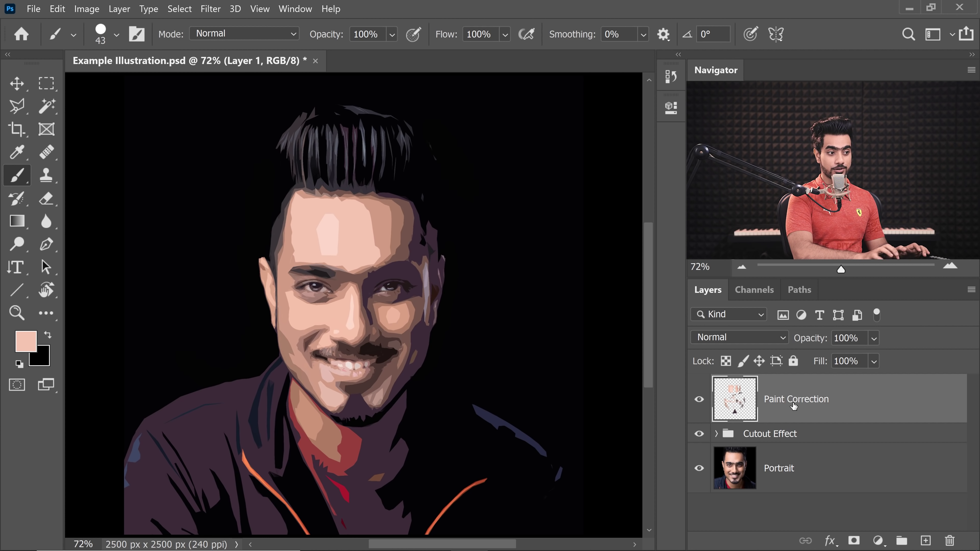
key(Return)
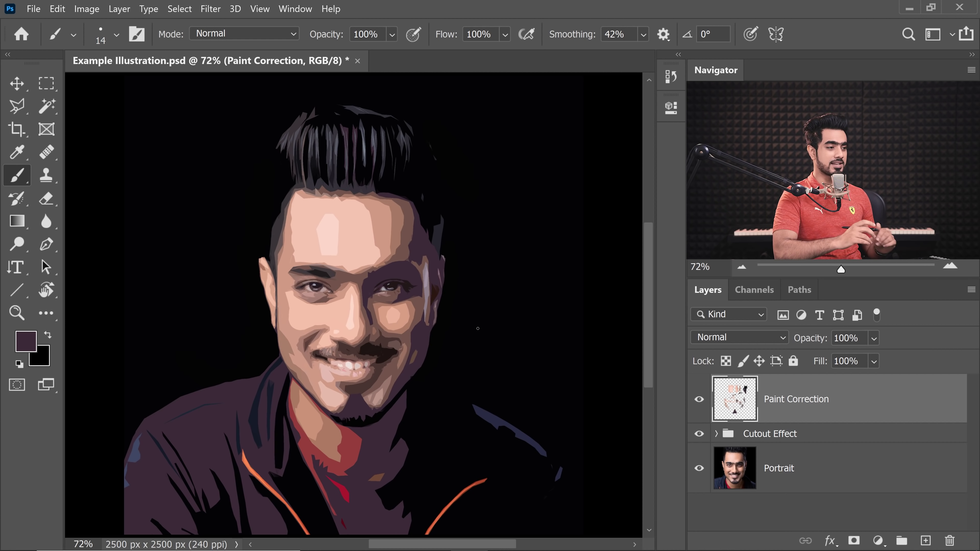
Create a new layer above Paint Correction and name it Highlights
key(ctrl+shift+alt+n)
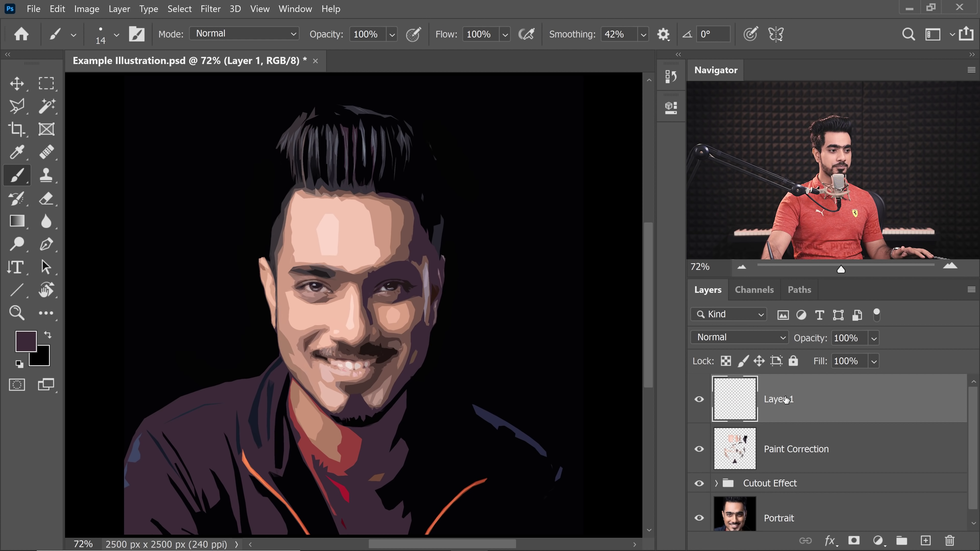
double_click(786, 400)
text(High)
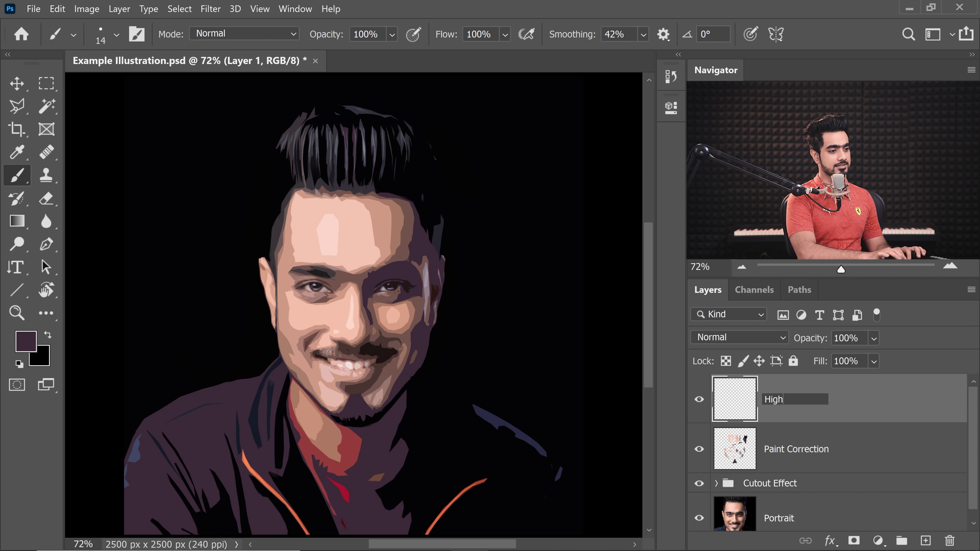
text(lights)
Choose the Hard Round Pressure Size brush for painting on the Highlights layer
click(117, 34)
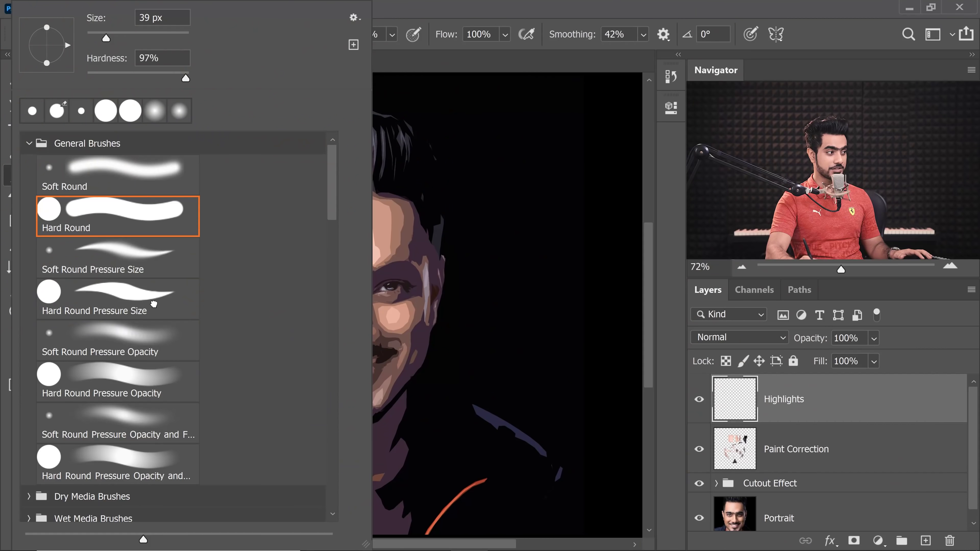
click(154, 304)
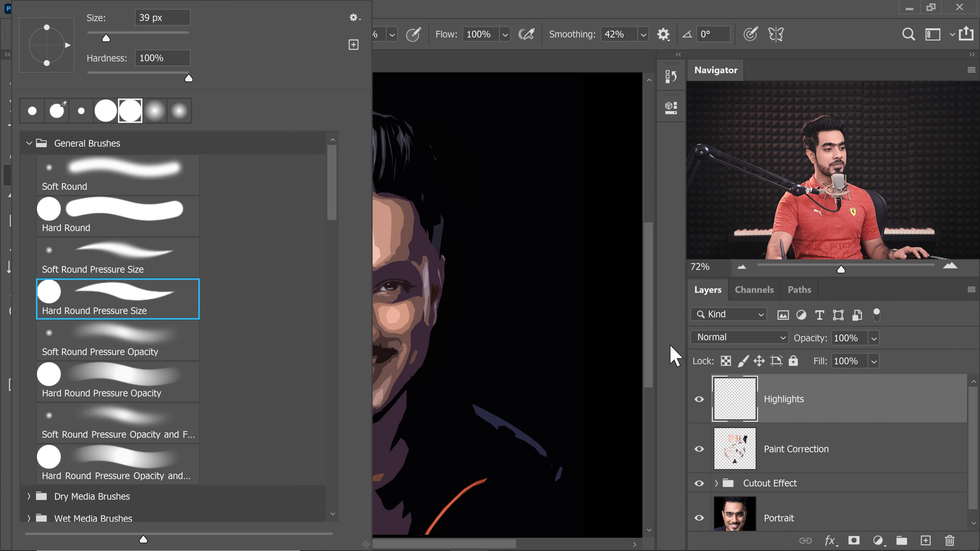
click(778, 405)
Set the foreground color to white (ffffff) with black as the background color
scroll(442, 116, up, 5)
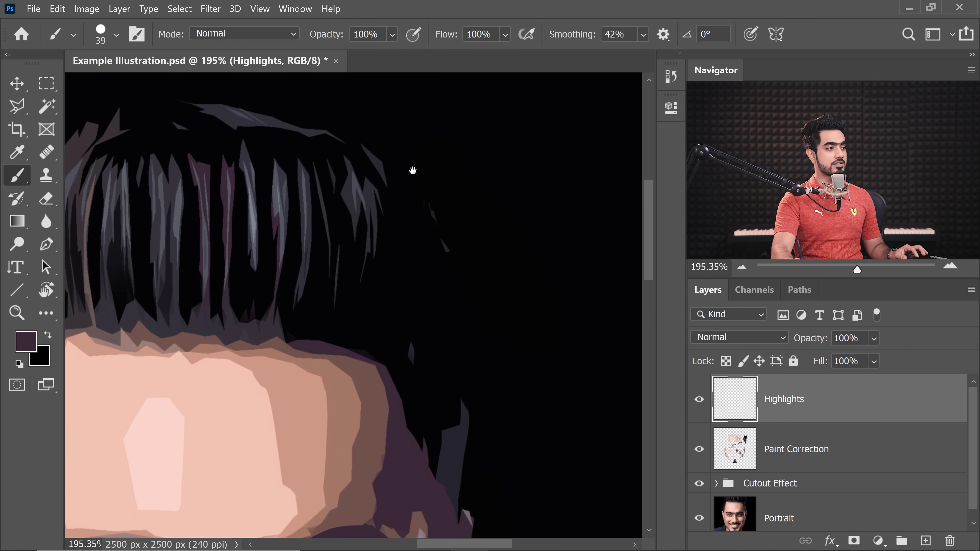
click(26, 344)
text(ffffff)
click(625, 97)
key(x)
key(x)
key(x)
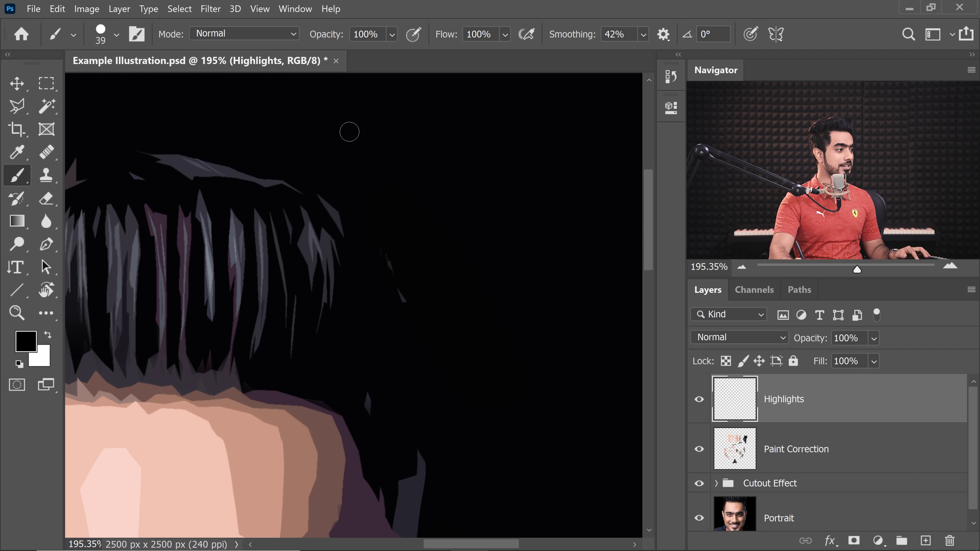
key(x)
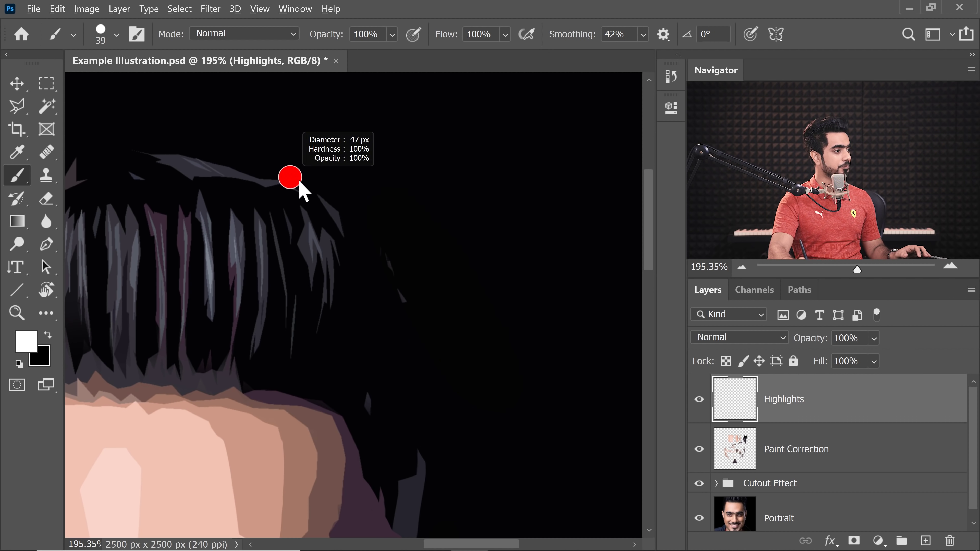
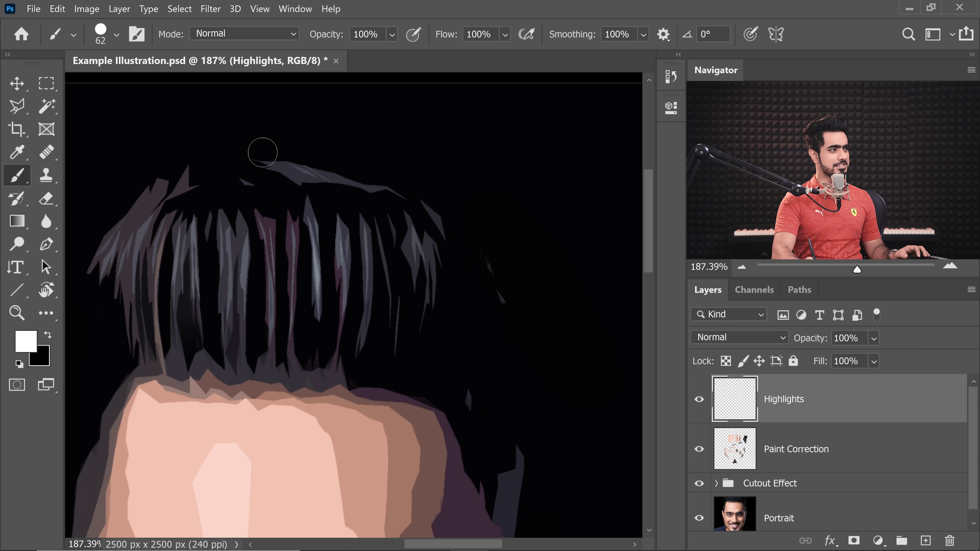
Paint a white rim highlight with a 62 px brush along the hair's outer edge and around the shaded ear
mouse_move(263, 151)
mouse_down()
mouse_move(362, 163)
mouse_move(460, 208)
mouse_move(441, 195)
mouse_move(502, 196)
mouse_move(524, 259)
mouse_move(510, 287)
mouse_move(486, 310)
mouse_move(357, 188)
mouse_up()
key(r)
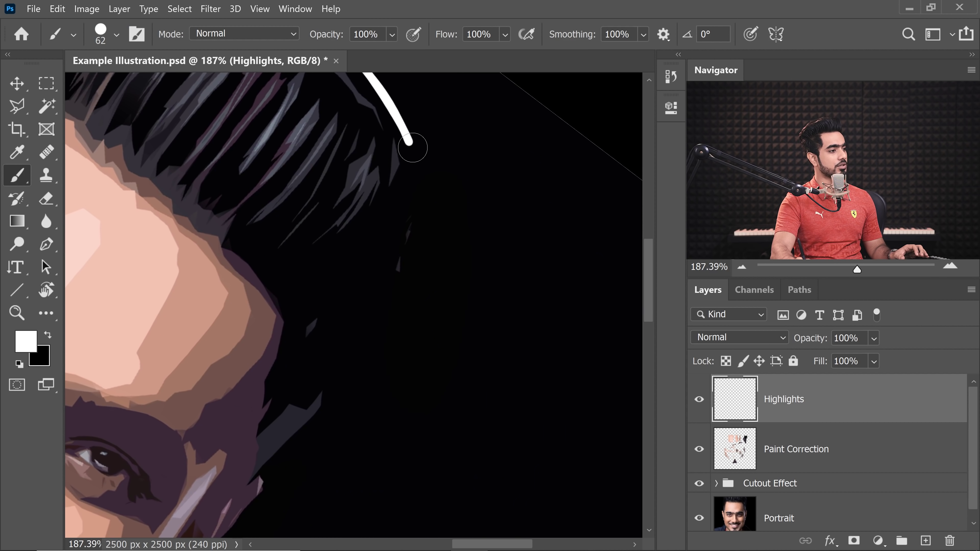
mouse_move(413, 147)
mouse_down()
mouse_move(430, 218)
mouse_move(415, 282)
mouse_move(353, 381)
mouse_move(291, 450)
mouse_up()
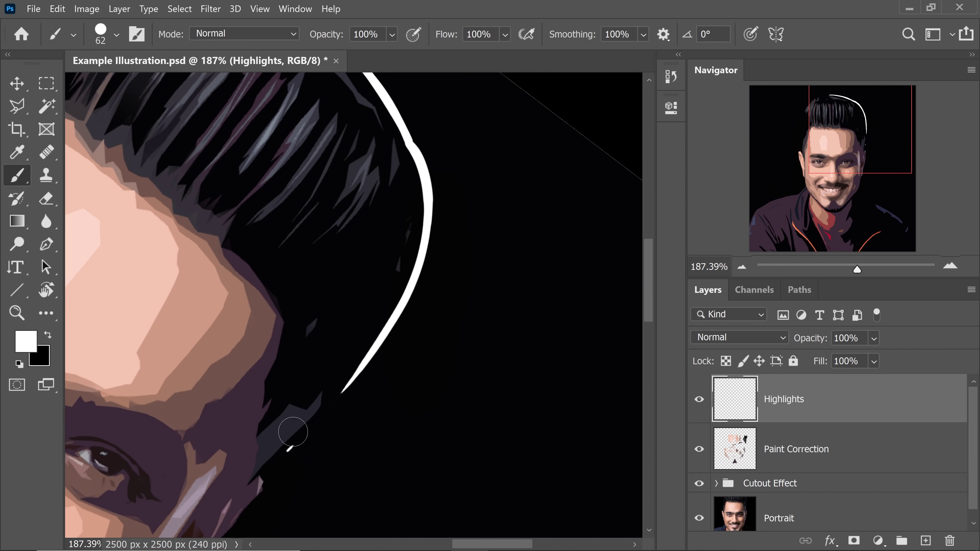
scroll(405, 323, up, 3)
mouse_move(386, 309)
mouse_down()
mouse_move(340, 405)
mouse_move(251, 459)
mouse_up()
drag(247, 463, 381, 358)
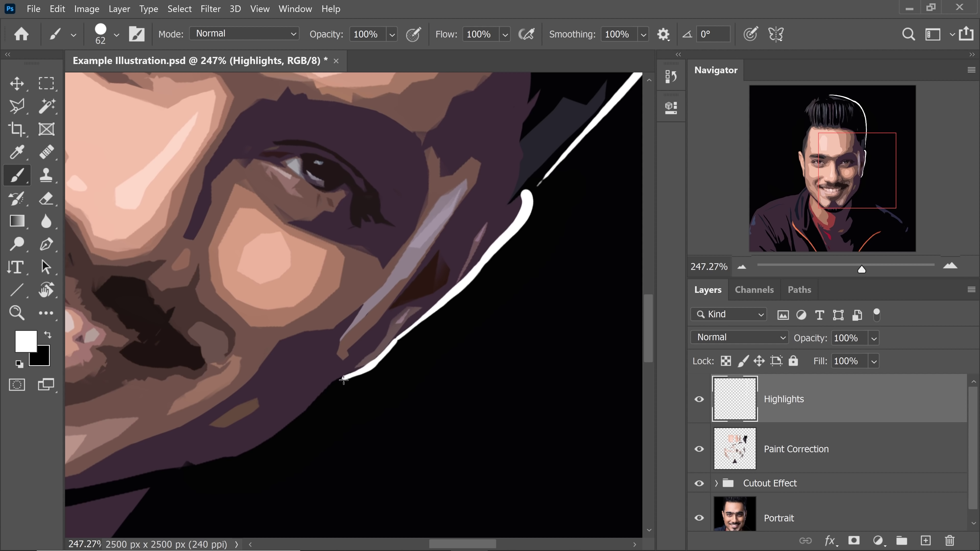
Continue the white rim highlight from the ear along the shaded jawline to the chin with a 60 px brush
scroll(344, 380, down, 3)
scroll(453, 273, down, 2)
drag(502, 238, 327, 442)
scroll(352, 383, up, 3)
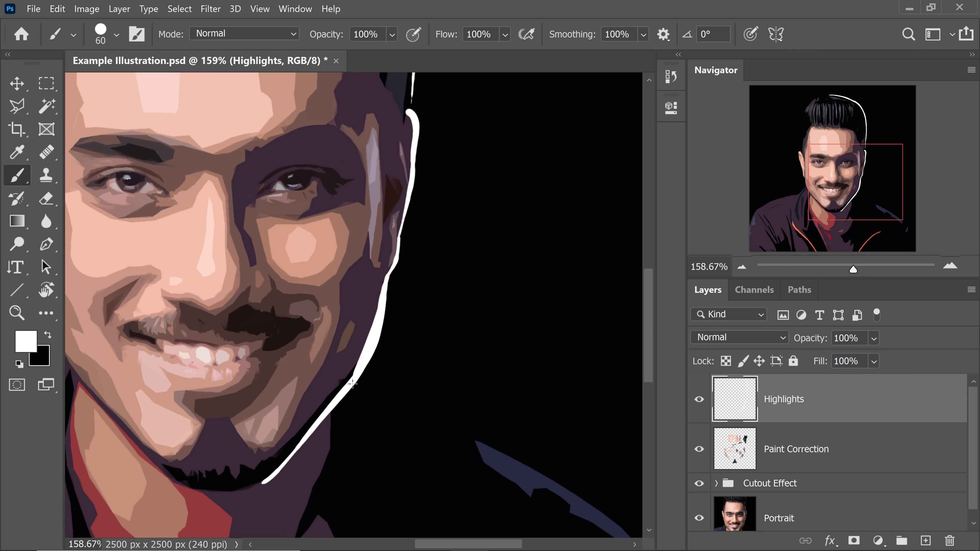
Paint a tapered white highlight along the upper edge of the dark jacket shoulder
scroll(372, 387, up, 5)
scroll(420, 258, down, 4)
drag(420, 259, 386, 294)
mouse_move(286, 325)
mouse_down()
mouse_move(355, 308)
mouse_move(589, 306)
mouse_up()
drag(589, 306, 445, 290)
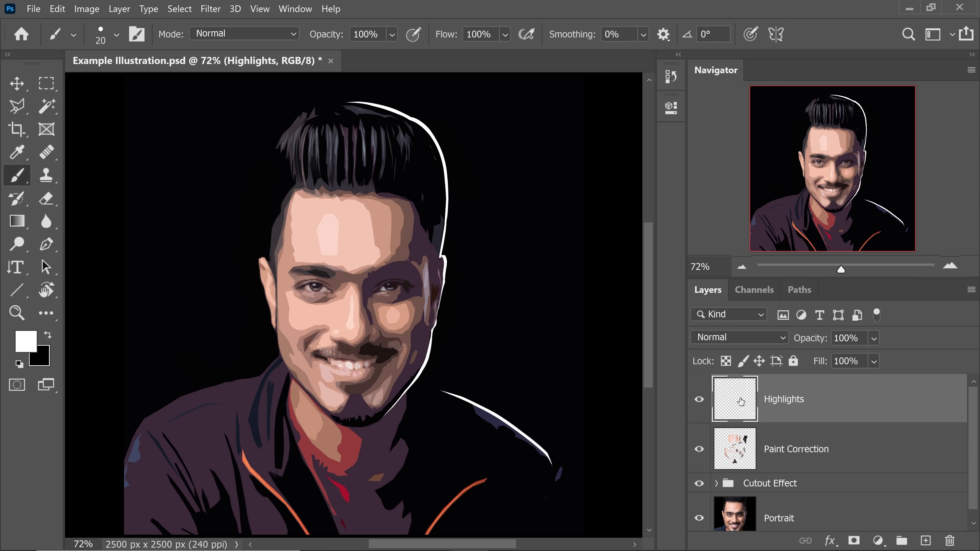
Add a light gray Solid Color fill layer above Highlights and clip it to that layer
click(879, 543)
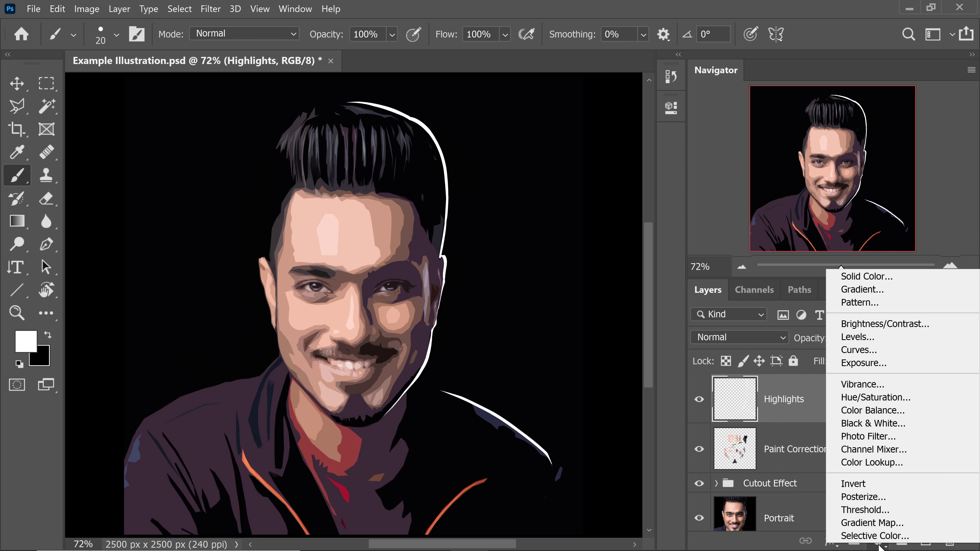
click(846, 277)
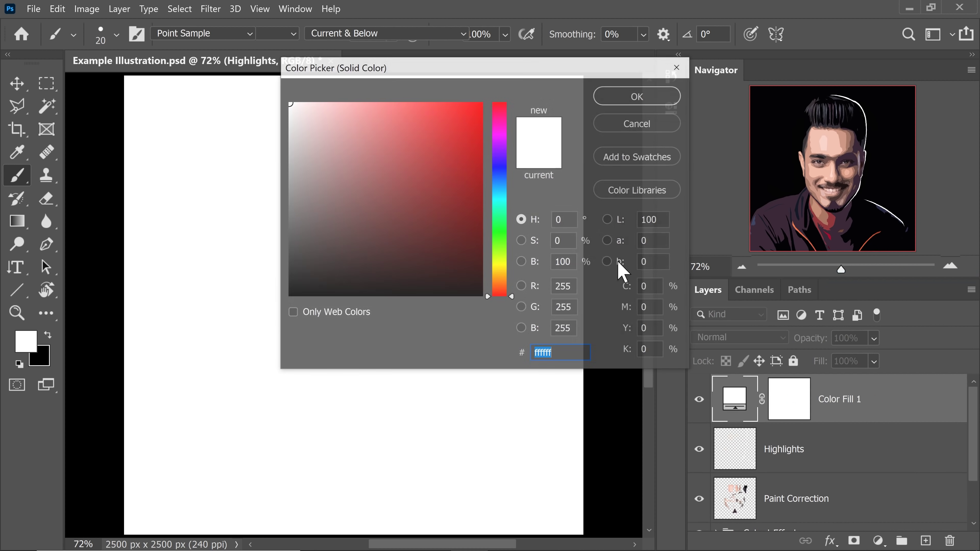
mouse_move(290, 137)
mouse_down()
mouse_move(293, 125)
mouse_move(287, 130)
mouse_up()
click(638, 95)
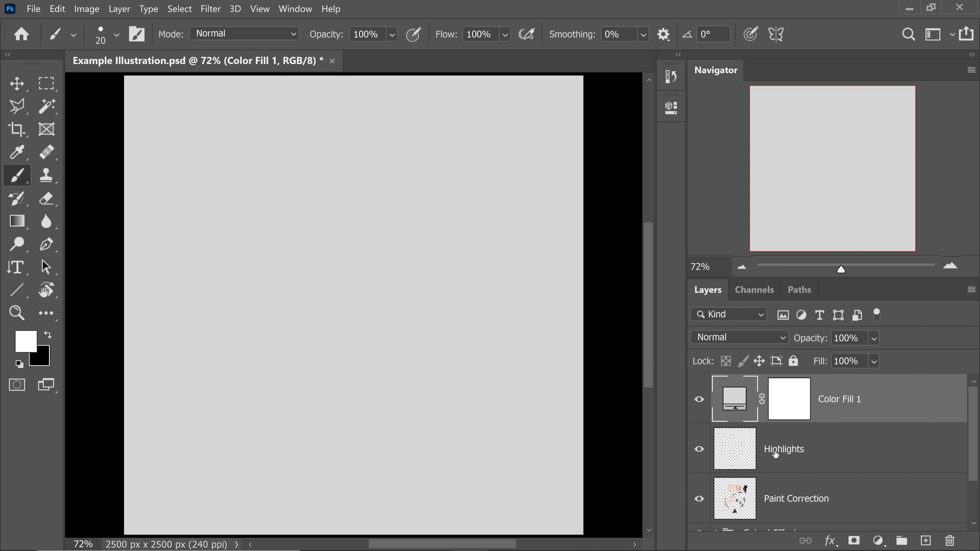
alt+click(821, 420)
Recolor the clipped fill layer with the light purple a292a3 sampled from the pale streak beside the shaded ear
mouse_move(450, 241)
mouse_down()
mouse_move(460, 213)
mouse_move(460, 230)
mouse_up()
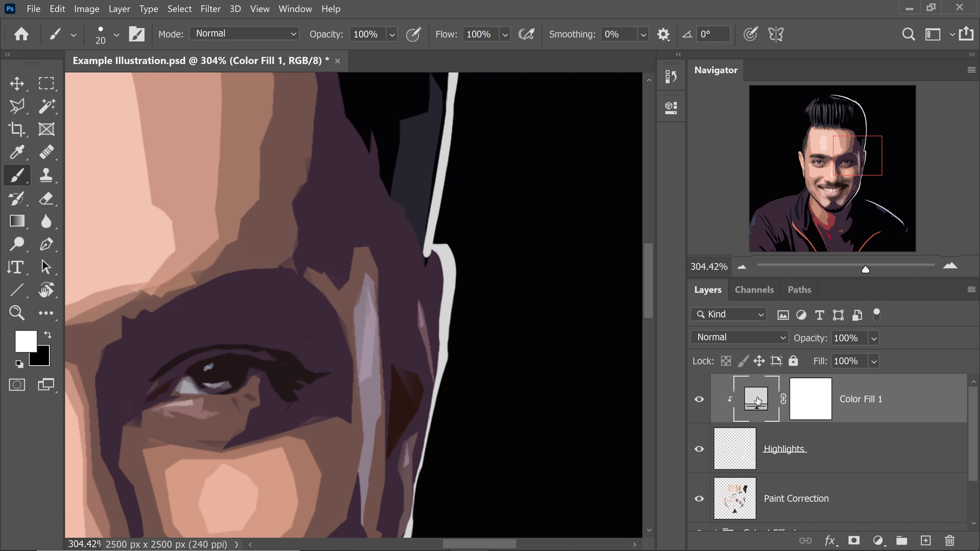
double_click(756, 399)
drag(521, 73, 752, 132)
click(374, 335)
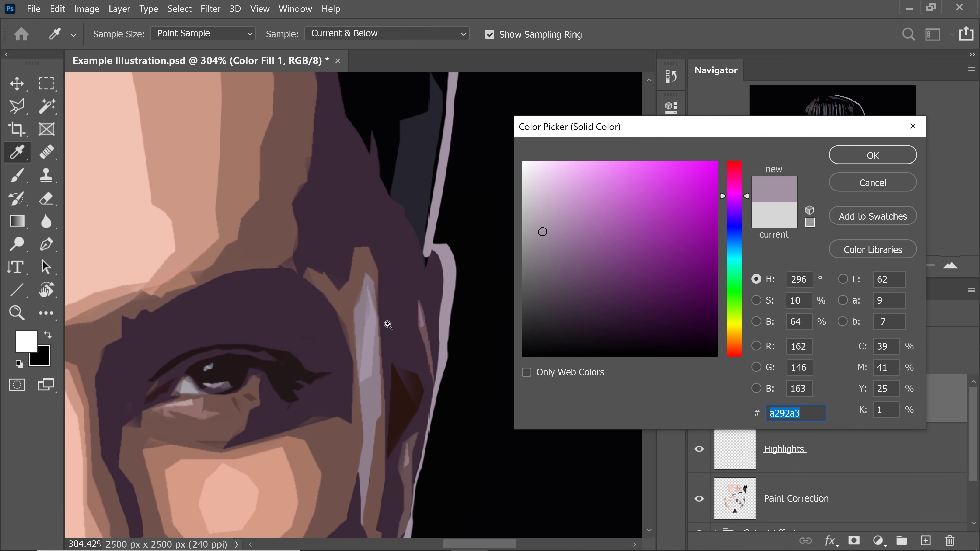
scroll(385, 324, down, 10)
scroll(400, 343, up, 5)
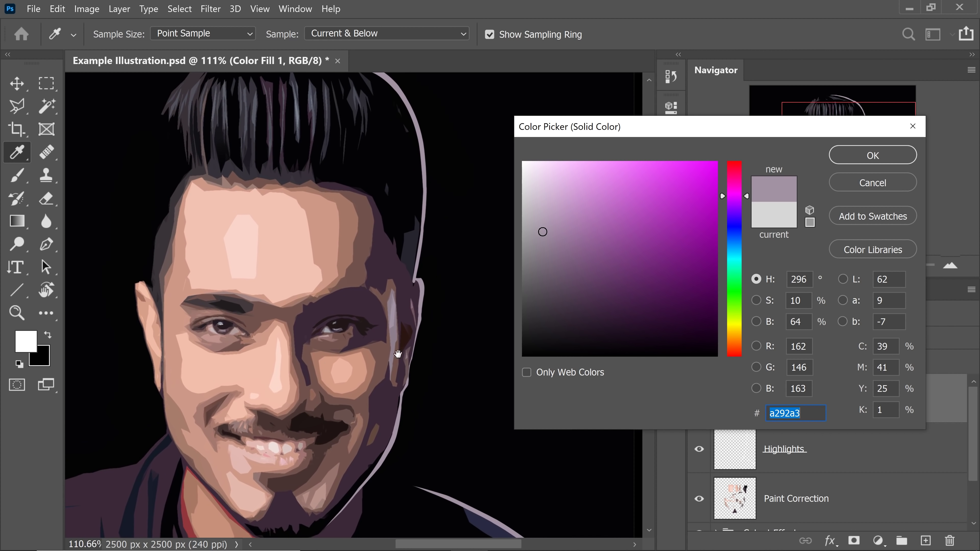
drag(413, 301, 347, 350)
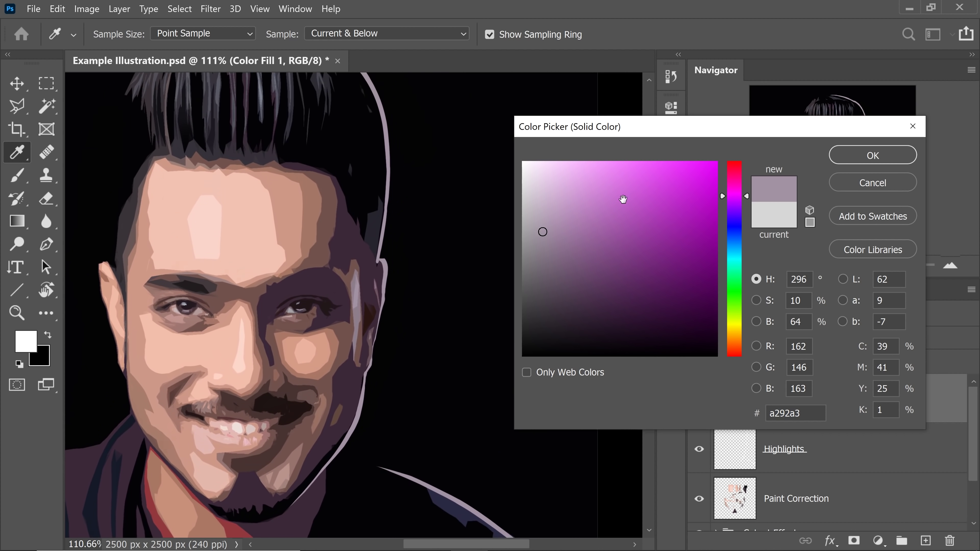
click(871, 156)
scroll(349, 141, down, 2)
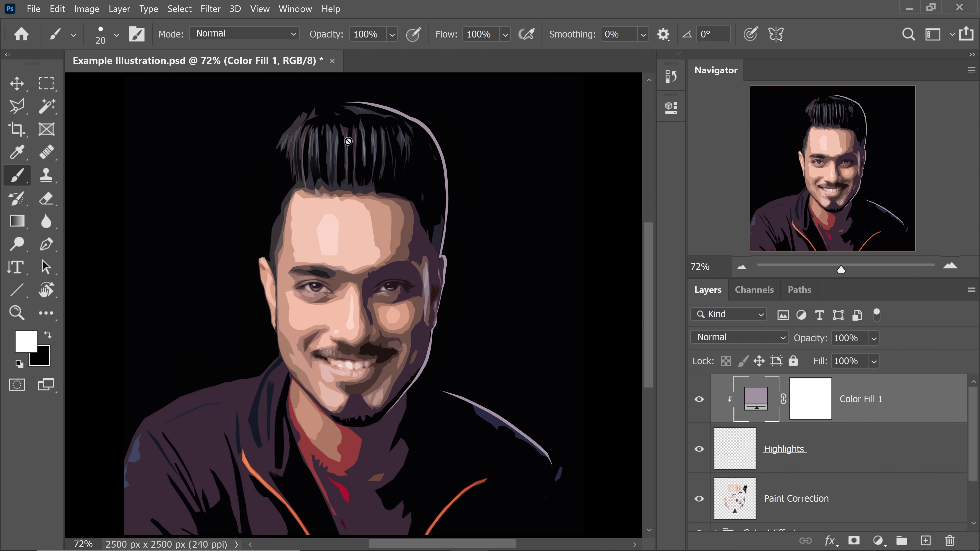
Add a layer mask to the Highlights layer
scroll(388, 112, up, 5)
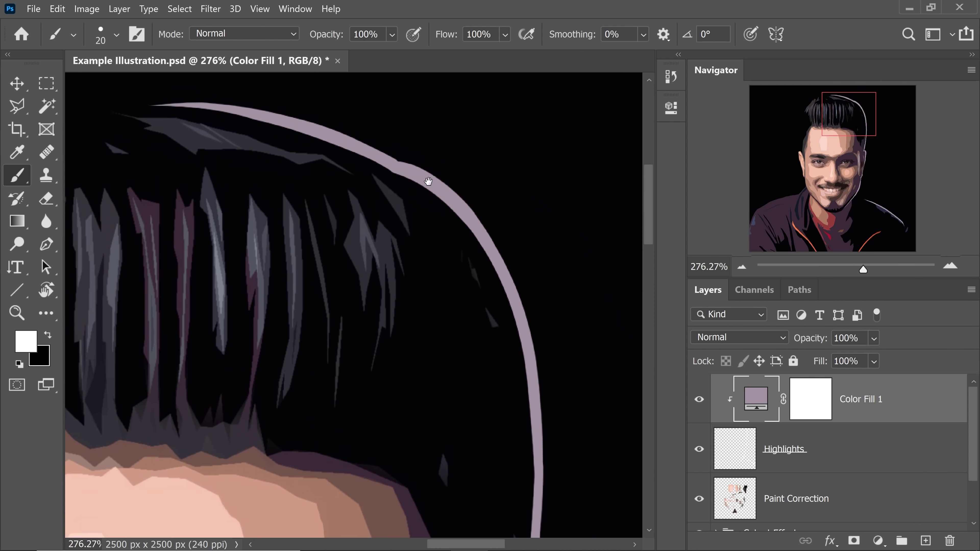
drag(427, 179, 421, 276)
click(810, 445)
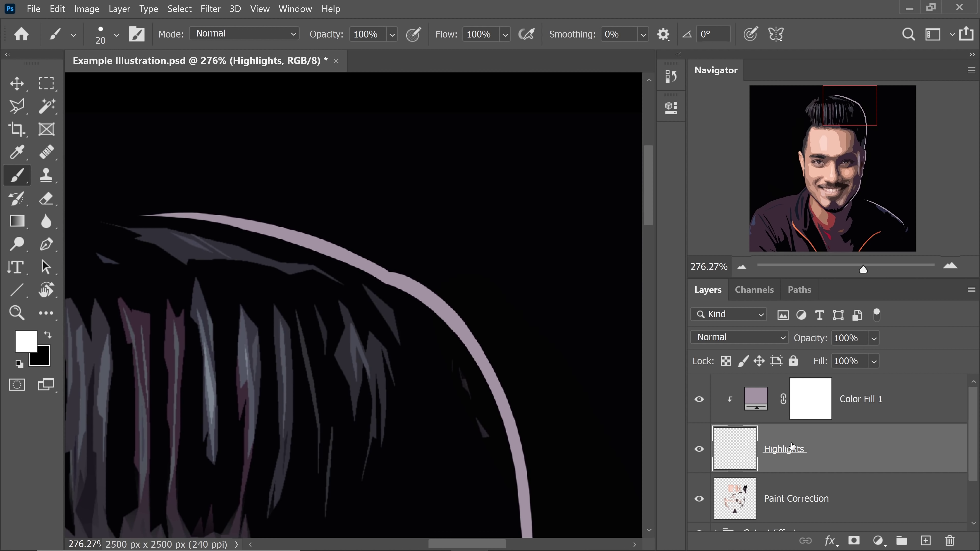
click(854, 541)
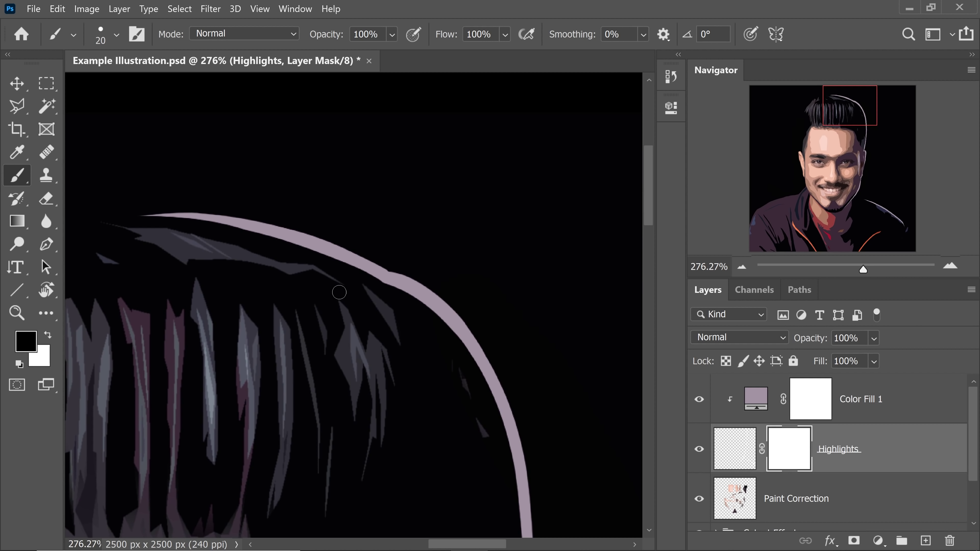
Paint black on the Highlights mask to trim the inner edge of the rim highlight above the hair
drag(384, 287, 427, 309)
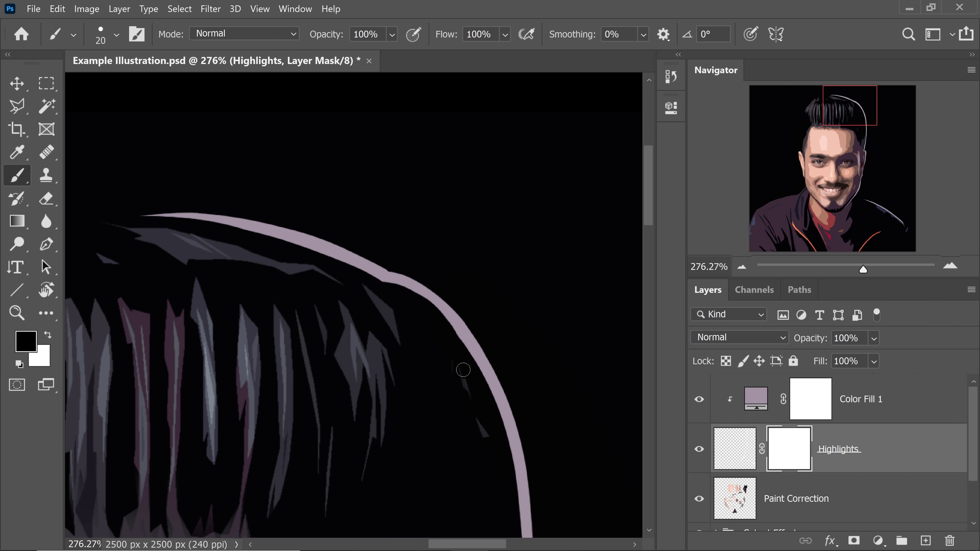
key(ctrl+z)
drag(459, 253, 349, 259)
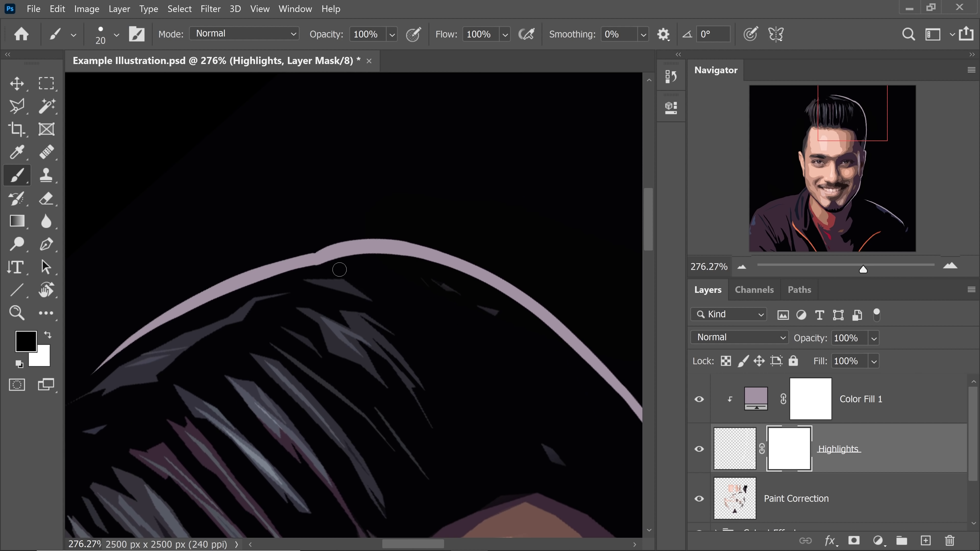
drag(575, 36, 582, 36)
mouse_move(311, 281)
mouse_down()
mouse_move(343, 260)
mouse_move(416, 259)
mouse_move(504, 304)
mouse_move(353, 267)
mouse_move(251, 284)
mouse_move(131, 343)
mouse_up()
key(r)
key(Escape)
key(ctrl+0)
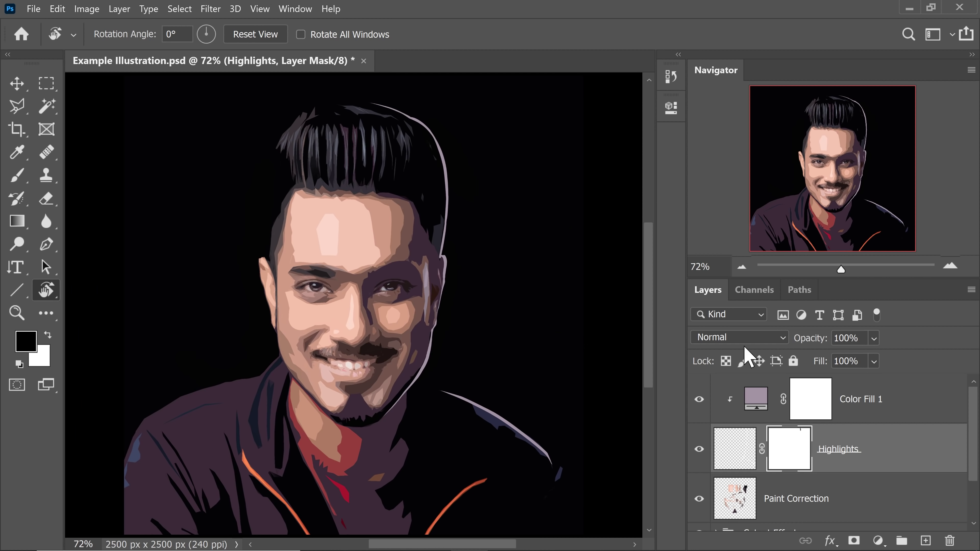
Create a new empty layer above the clipped color fill layer
click(916, 406)
click(926, 542)
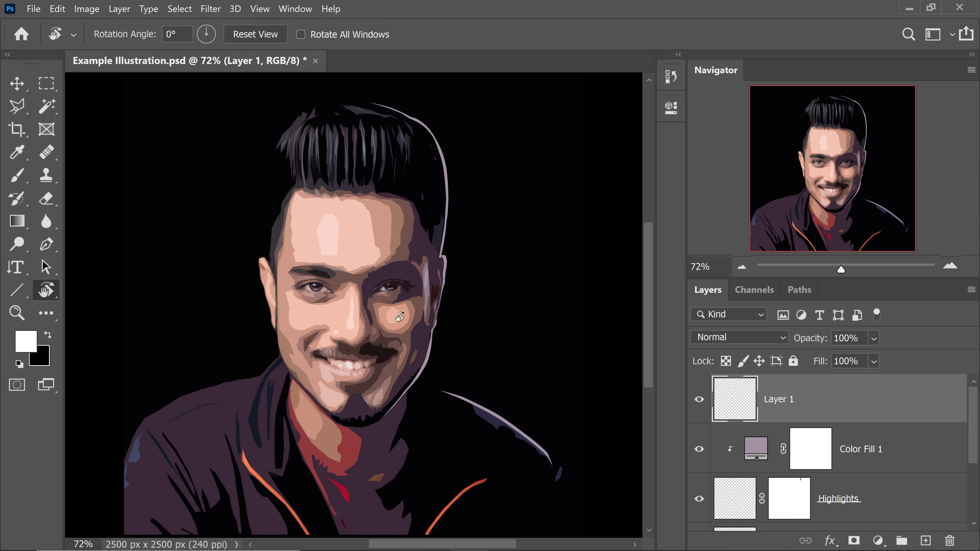
scroll(386, 385, up, 6)
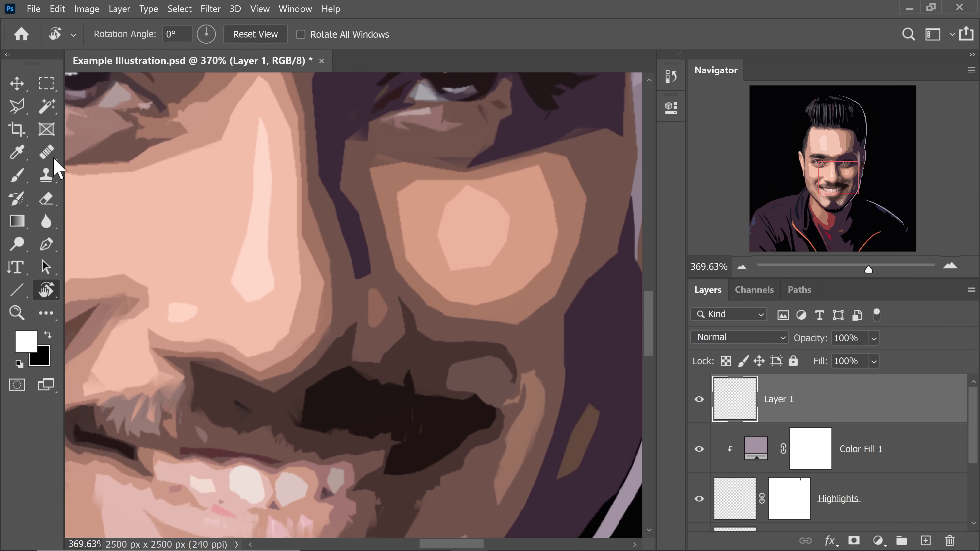
Sample the darkest moustache brown and choose the Hard Round Pressure Size brush
click(16, 176)
alt+click(353, 402)
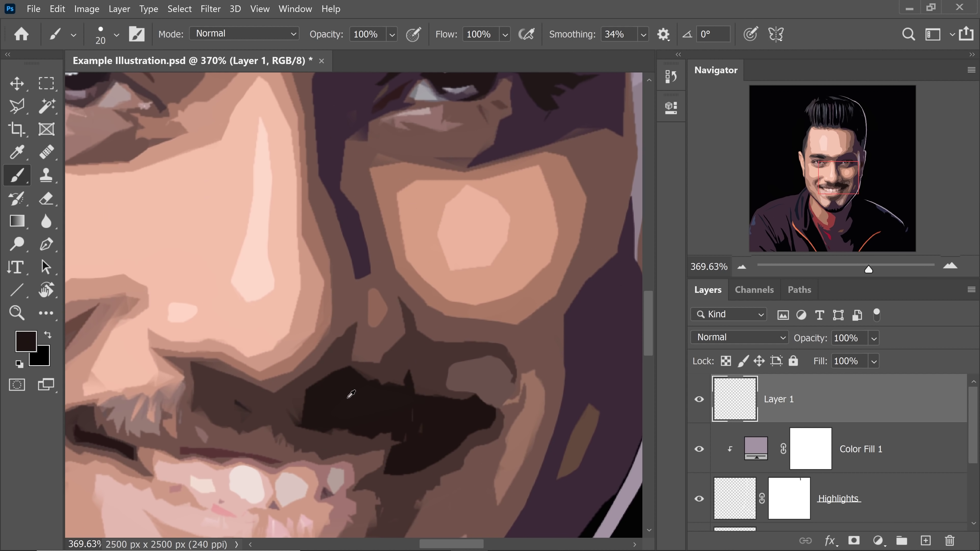
alt+right_click(362, 367)
click(103, 35)
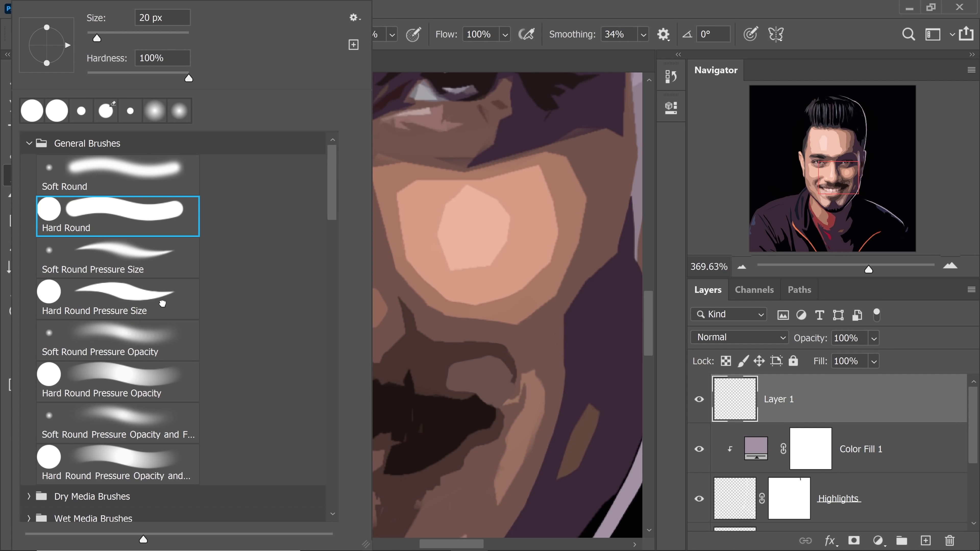
click(162, 304)
click(667, 325)
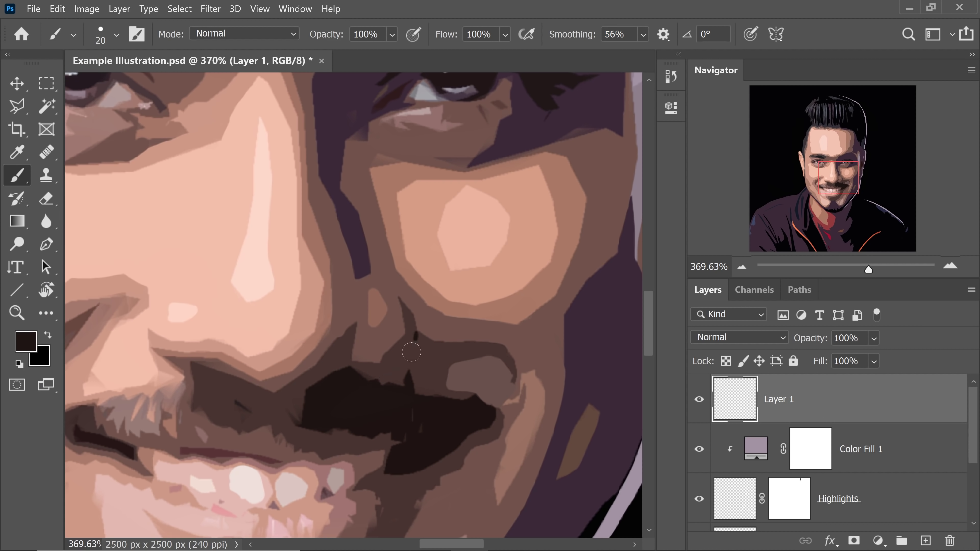
Paint tapered dark strokes with a 20 px brush to extend both ends of the moustache's darkest area
drag(416, 333, 391, 382)
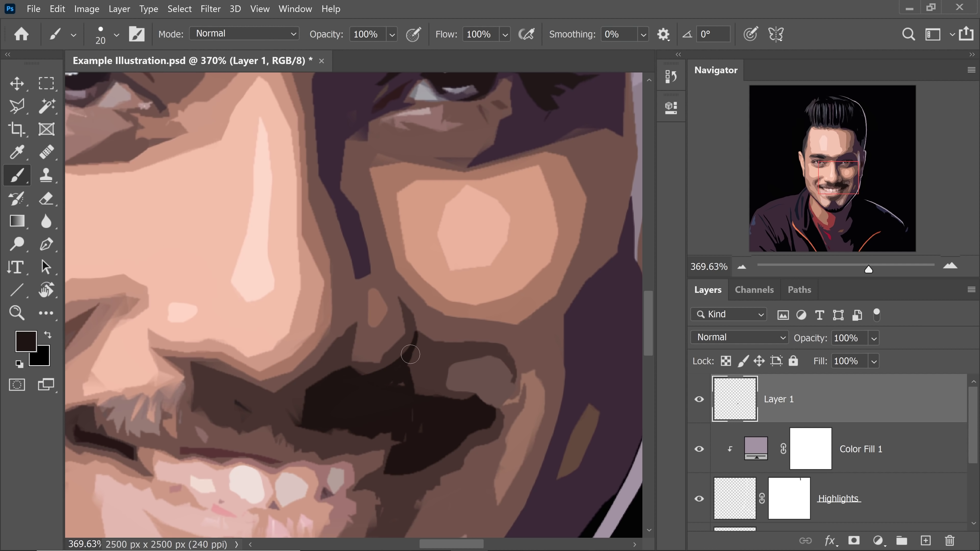
drag(265, 402, 305, 392)
Sample the moustache's medium brown and paint a stroke at the mouth corner with 46% smoothing, reducing the brush to 10 px
alt+click(284, 421)
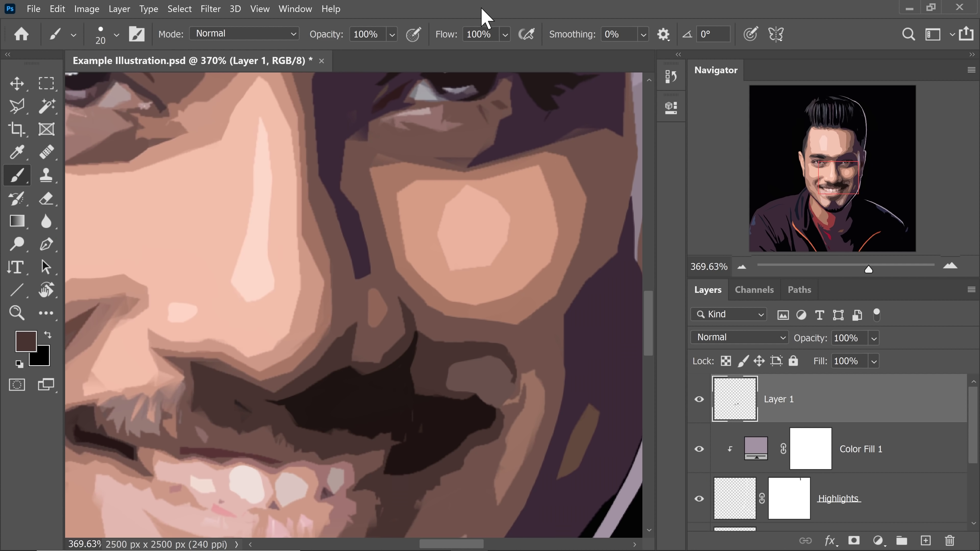
key(bracketleft)
scroll(313, 438, down, 6)
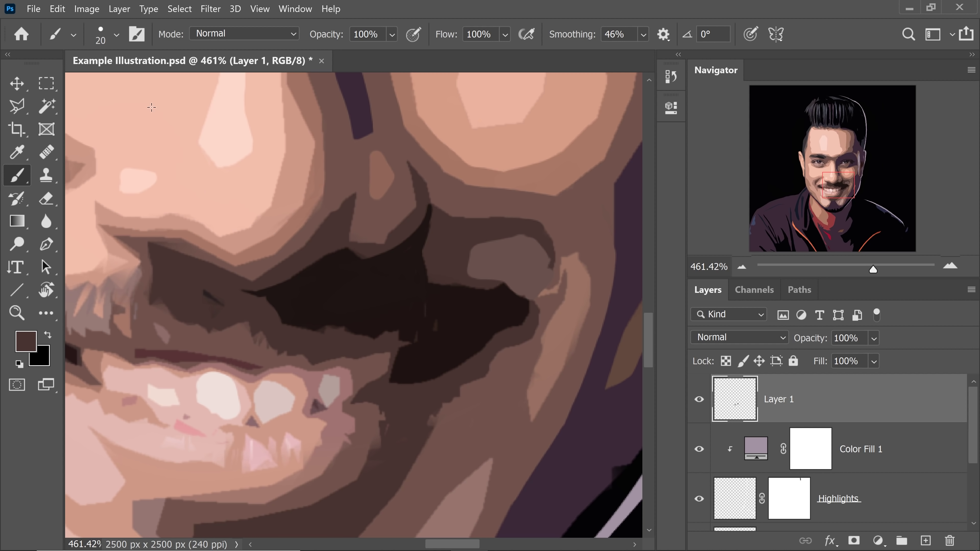
drag(349, 399, 294, 418)
key(bracketleft)
key(bracketleft)
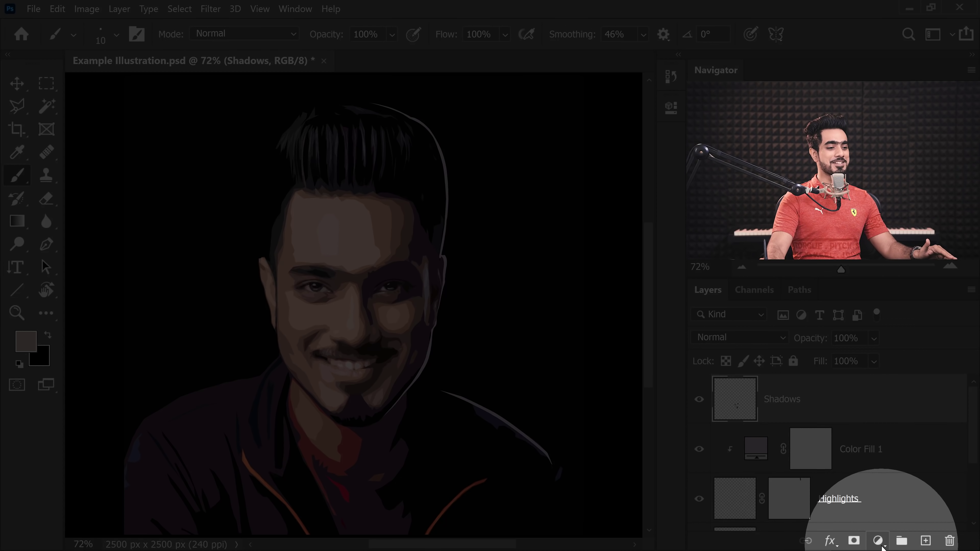
Add a Curves adjustment layer above the Shadows layer and enlarge its floating settings to show the whole graph
click(875, 534)
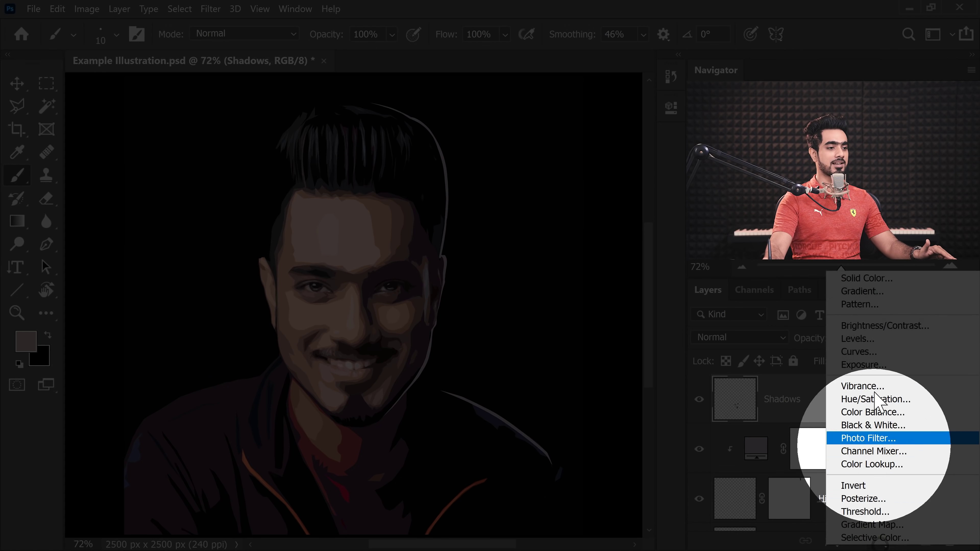
click(866, 357)
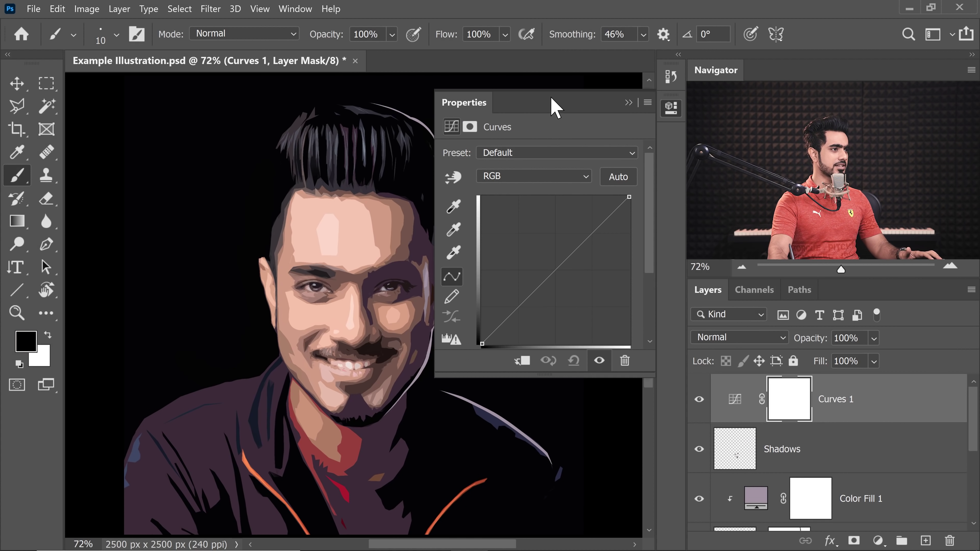
drag(553, 105, 614, 135)
drag(656, 402, 656, 443)
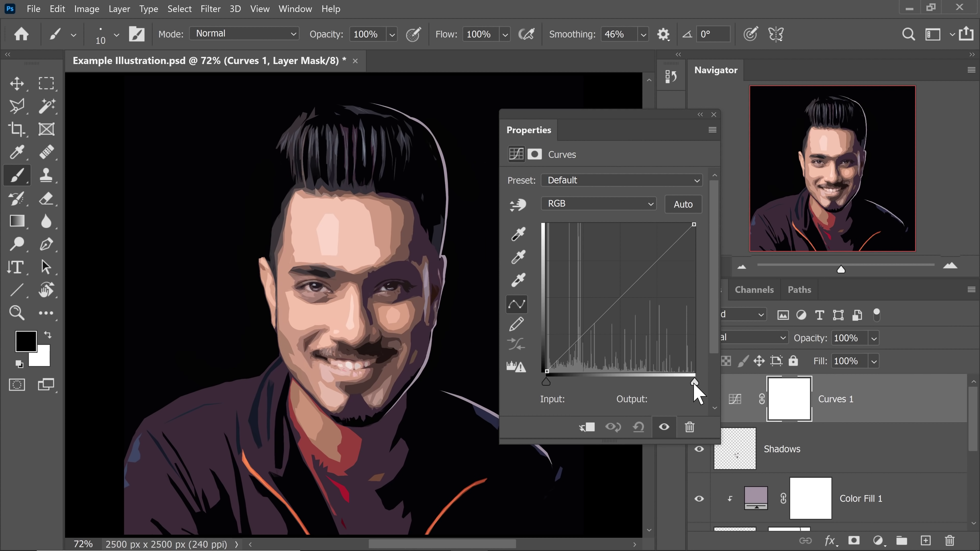
Increase contrast with white input 233, black input 5, and curve points at input 89, output 81 and input 169, output 182
drag(694, 382, 681, 383)
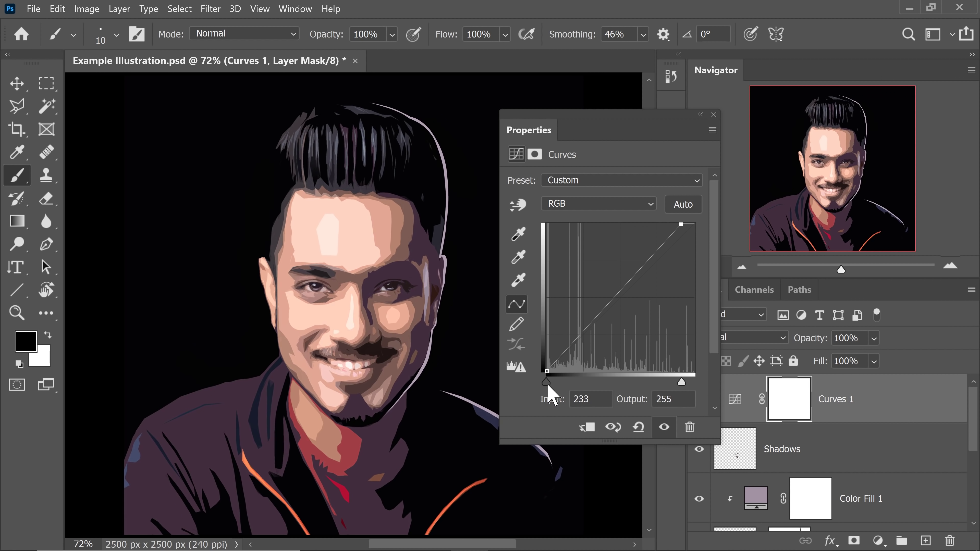
mouse_move(548, 386)
mouse_down()
mouse_move(557, 386)
mouse_move(551, 393)
mouse_up()
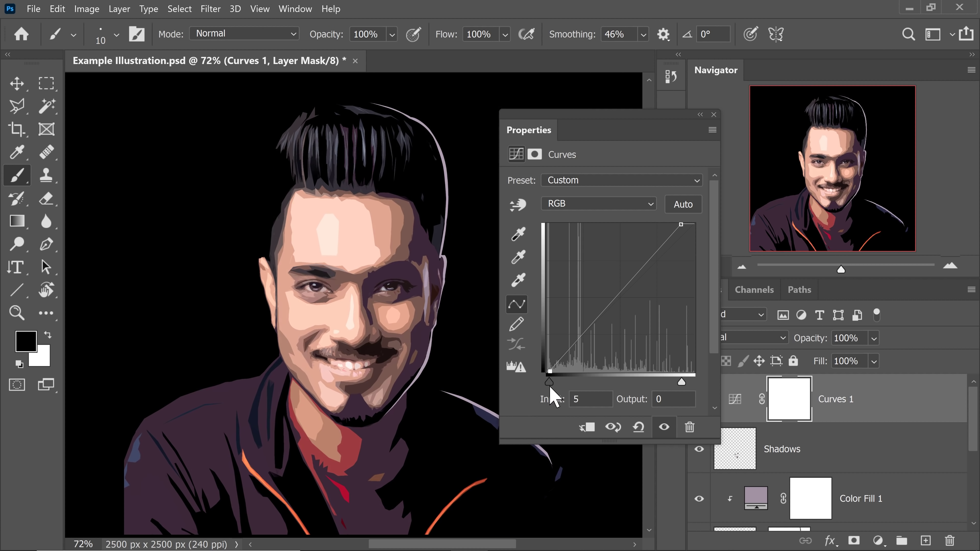
drag(598, 323, 599, 325)
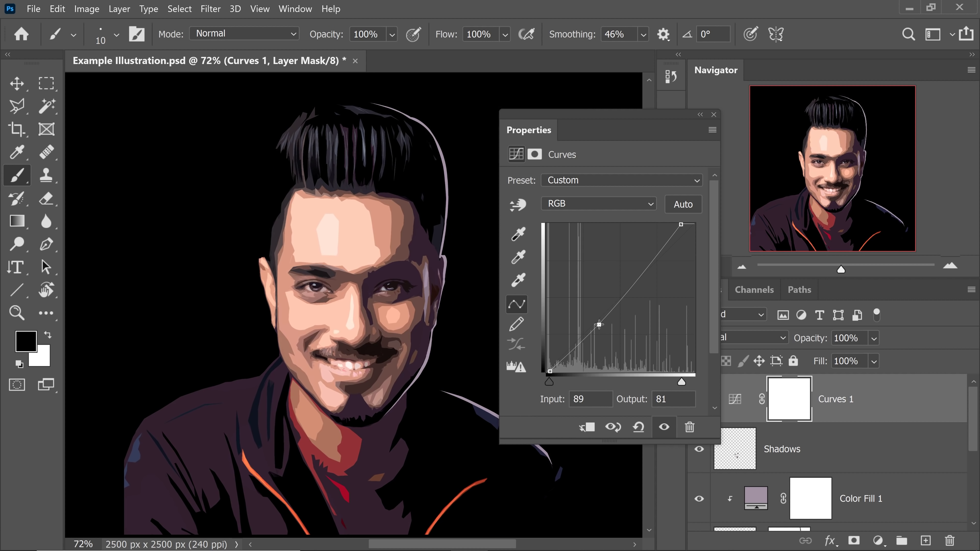
click(646, 265)
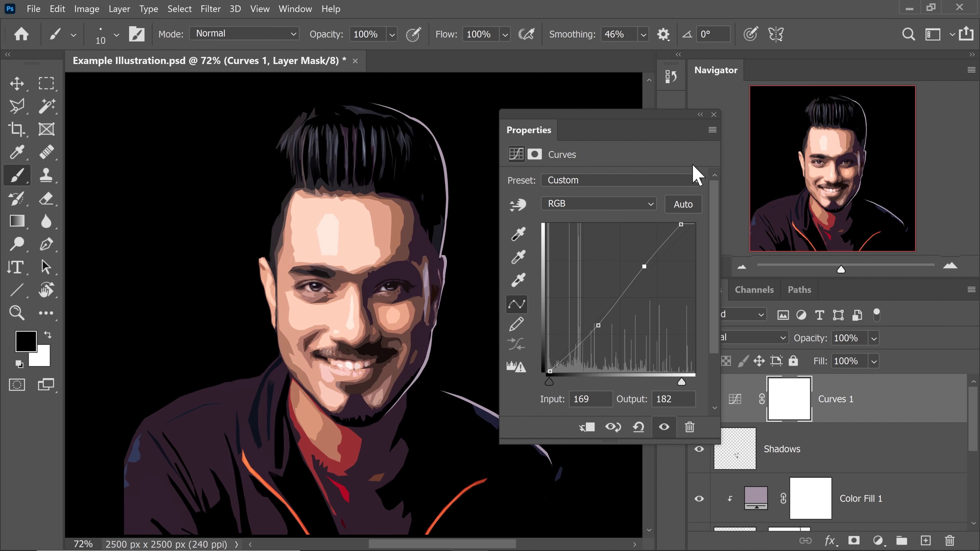
click(713, 115)
Set the Curves layer's opacity to 50% and toggle its visibility to compare before and after
drag(803, 338, 669, 356)
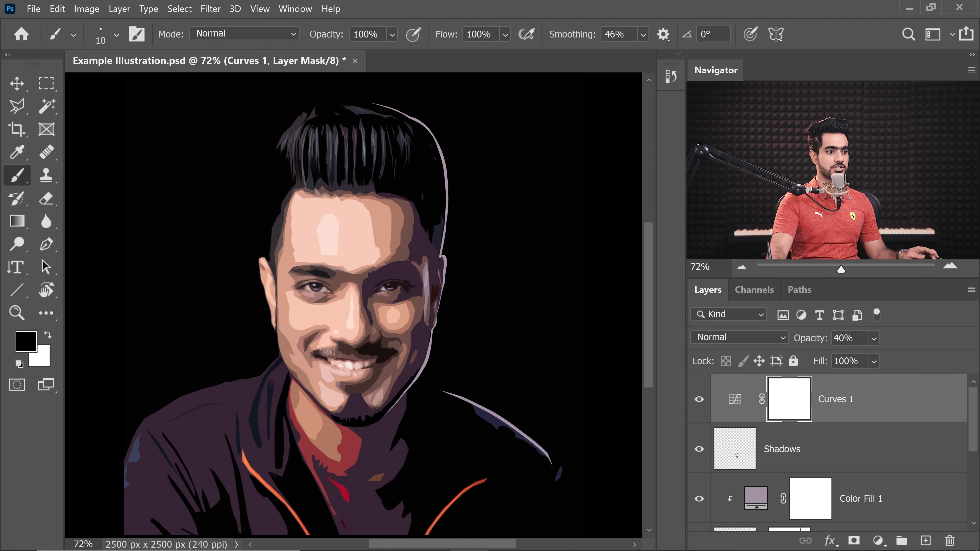
text(50)
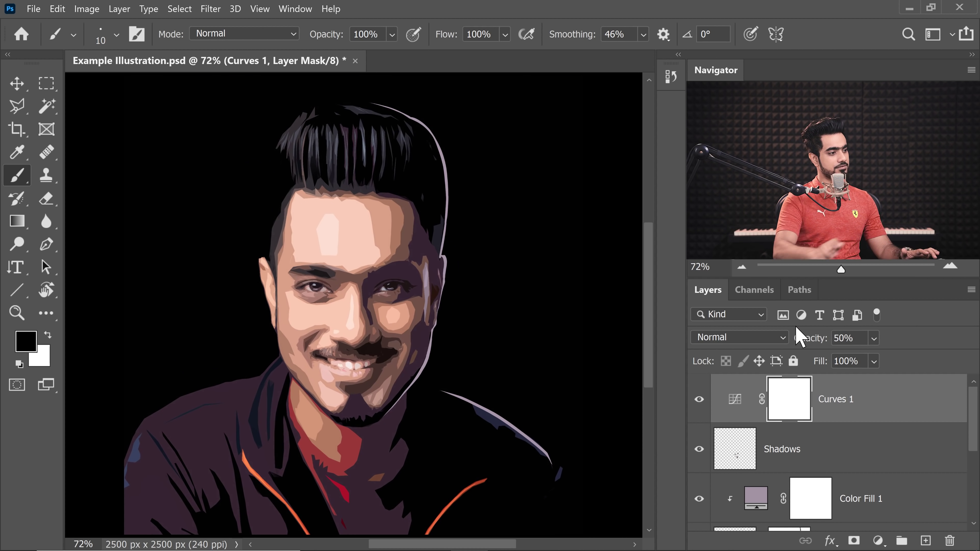
key(Return)
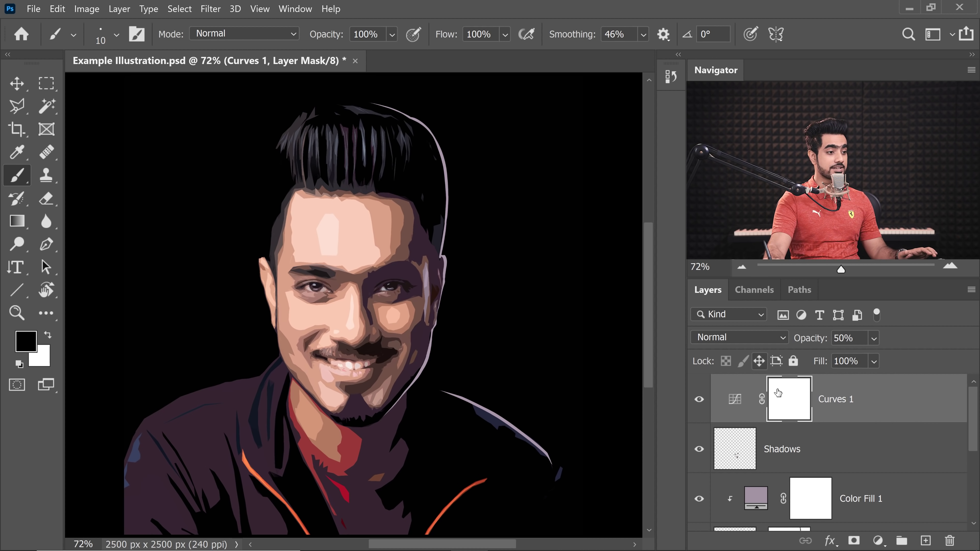
click(699, 401)
click(700, 401)
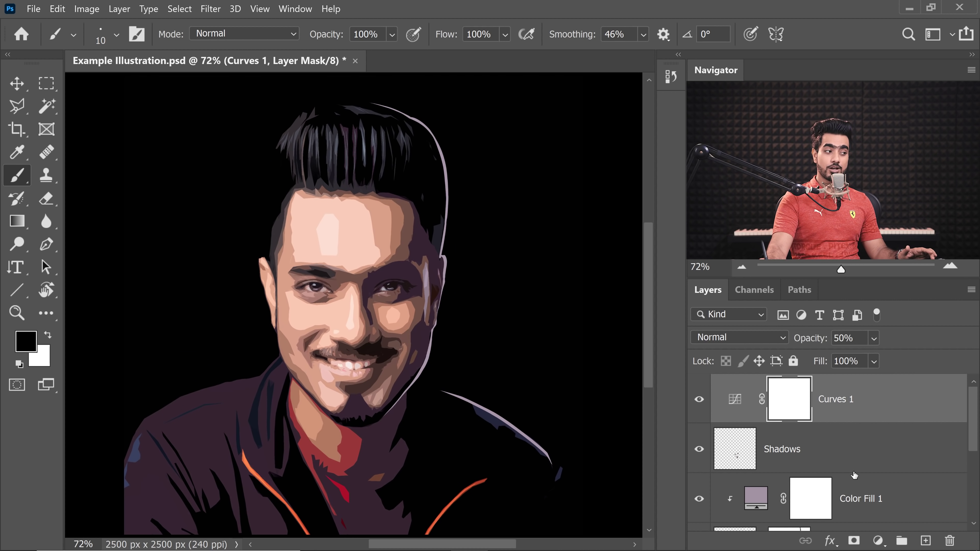
Add a Gradient Map adjustment layer above the Curves layer and open its gradient for editing
click(879, 542)
click(880, 523)
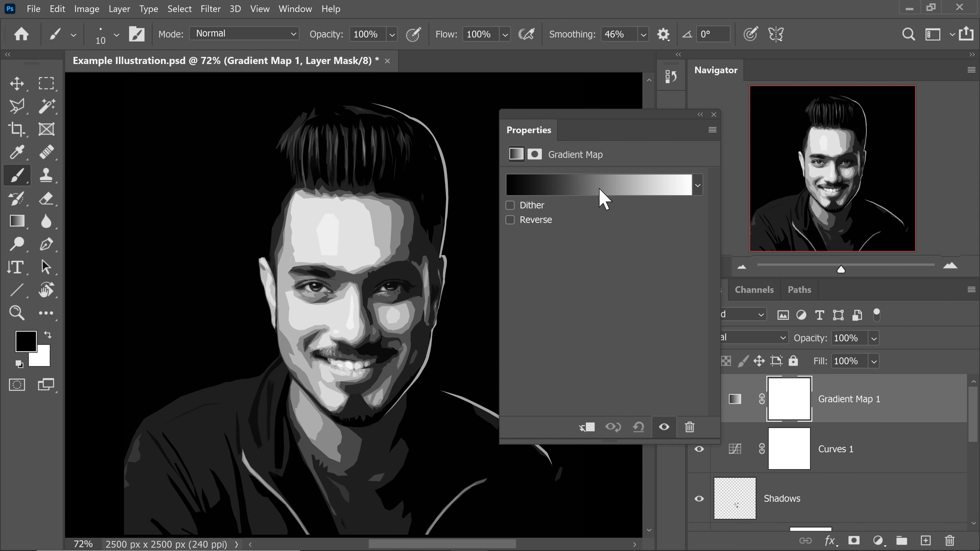
click(633, 189)
Preview several duotone presets from the Gradients group and apply SG Duotone 01 to the gradient map
click(569, 196)
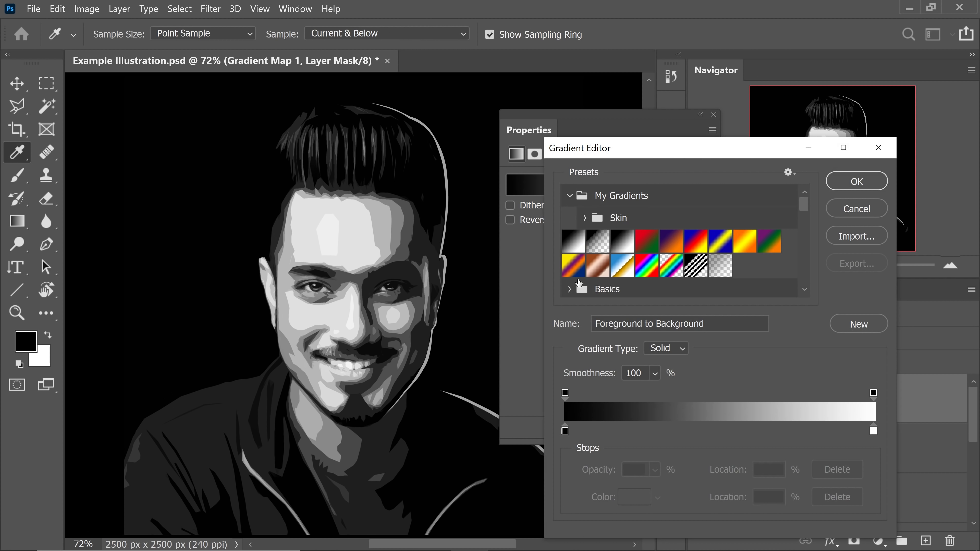
drag(806, 208, 587, 271)
click(598, 289)
click(587, 262)
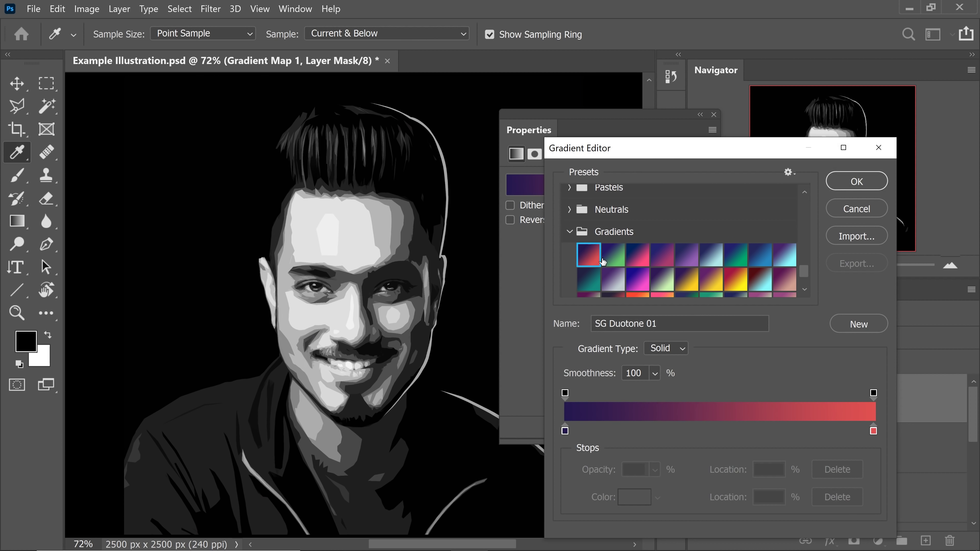
click(613, 258)
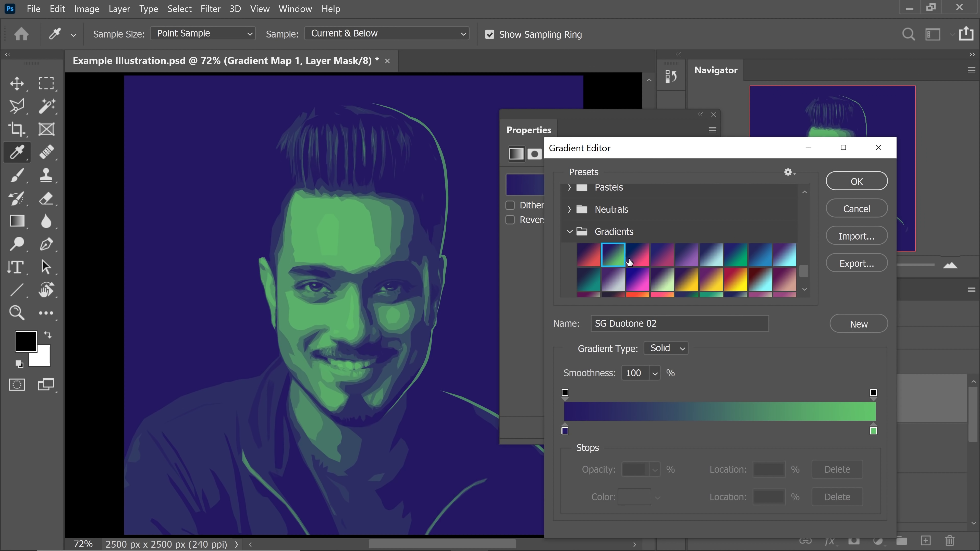
click(638, 259)
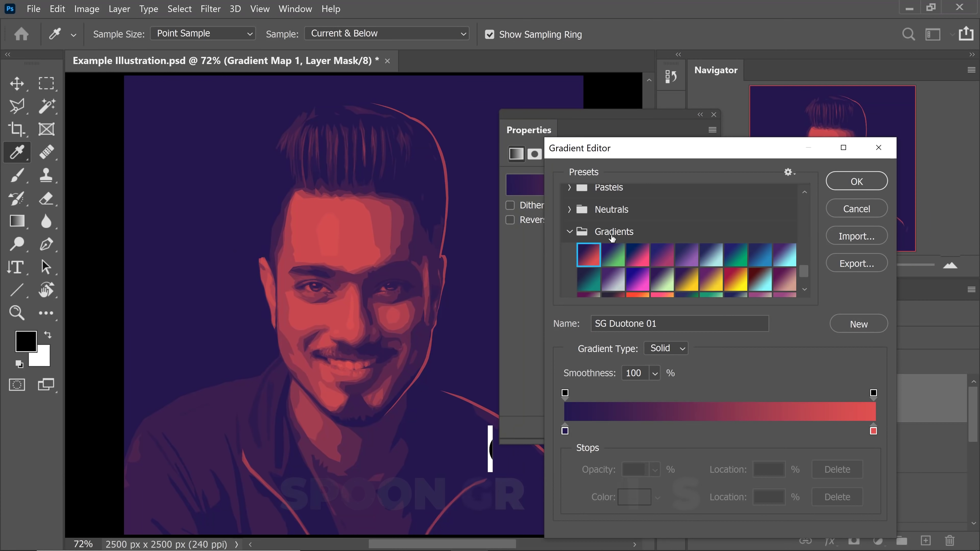
click(857, 181)
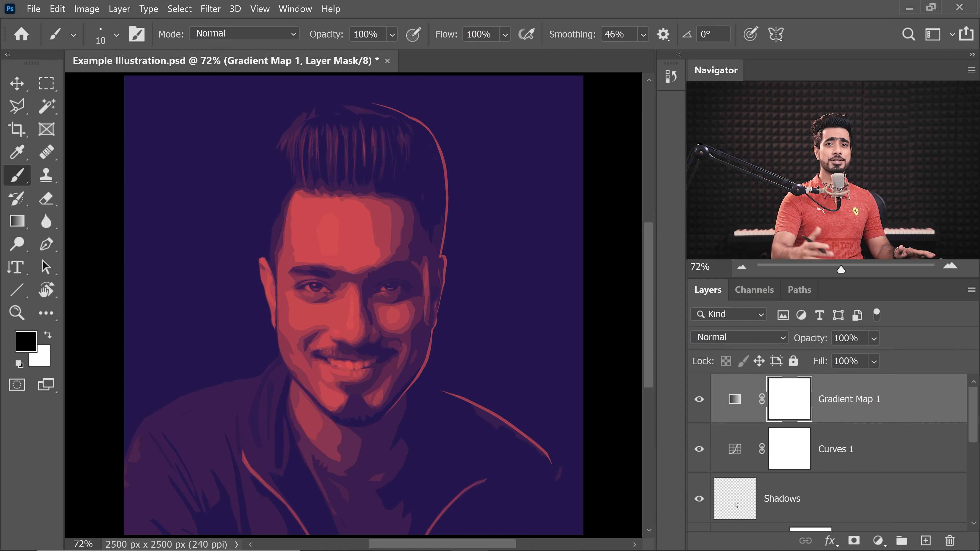